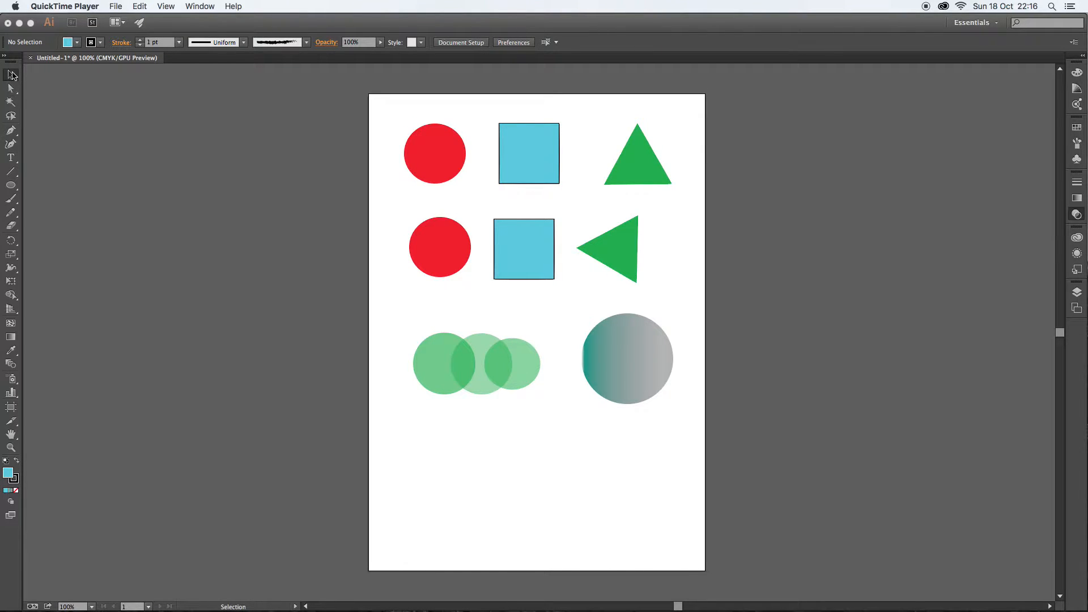
- Rotate the top-row blue square with the Selection tool
click(13, 76)
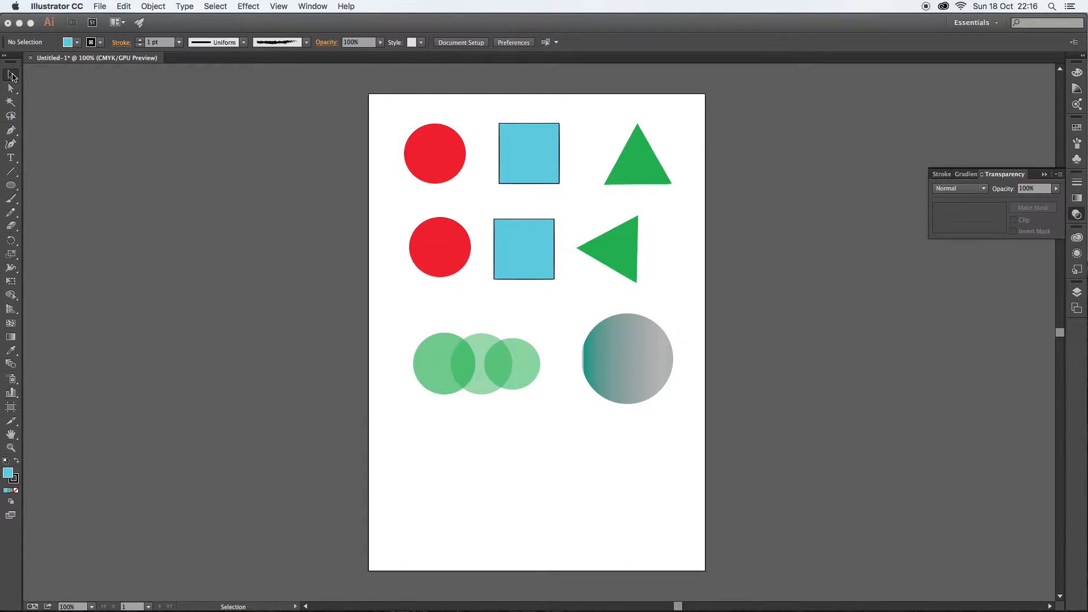
click(510, 138)
drag(499, 122, 540, 110)
drag(370, 94, 587, 201)
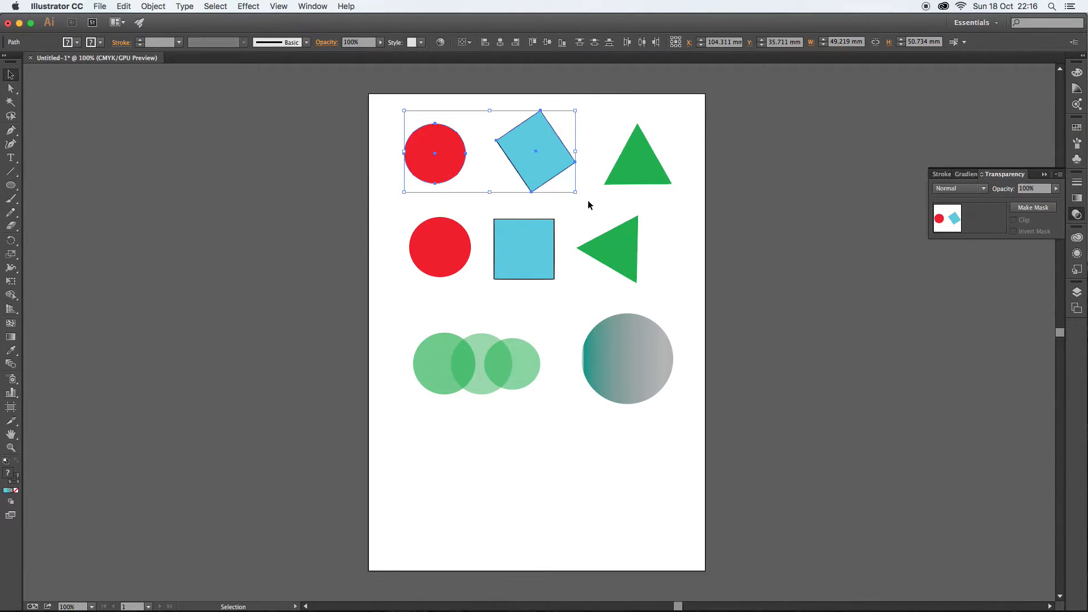
click(378, 111)
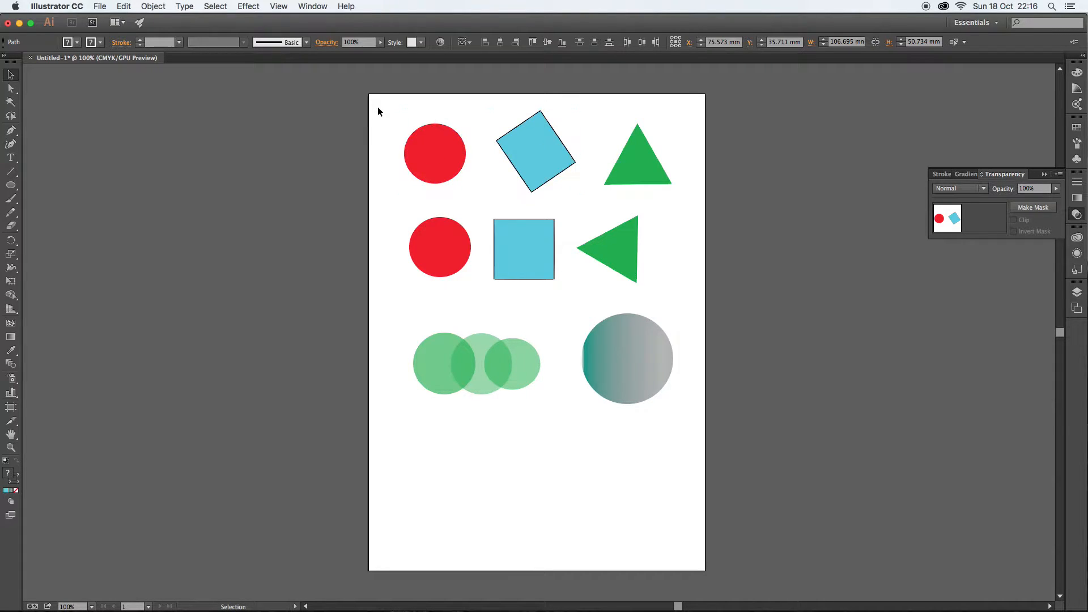
- With the Direct Selection tool, move the top red circle's top anchor point upward to reshape it
click(11, 89)
click(432, 139)
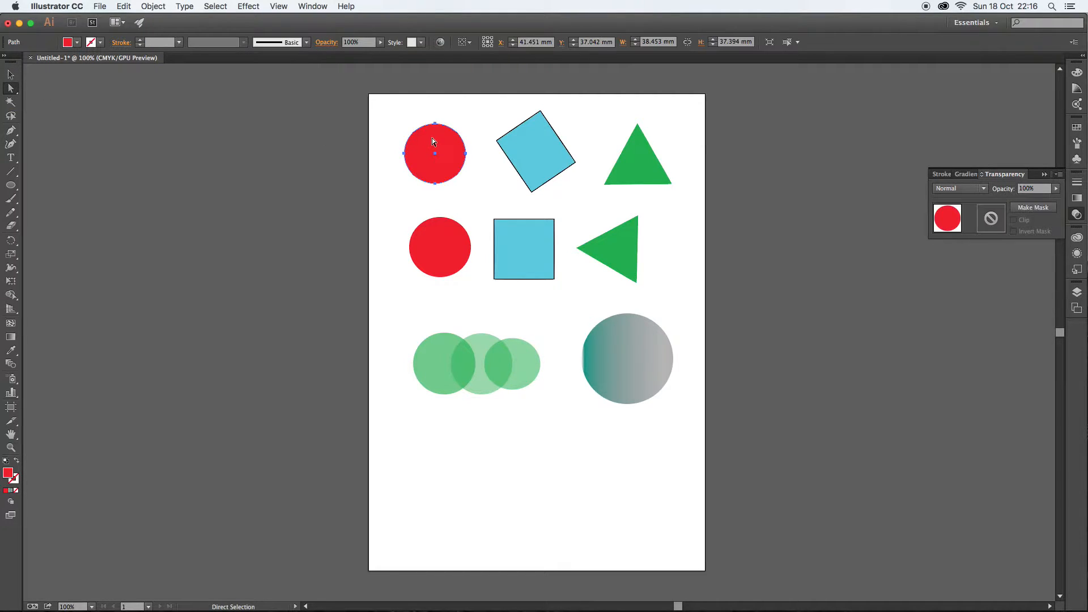
click(438, 121)
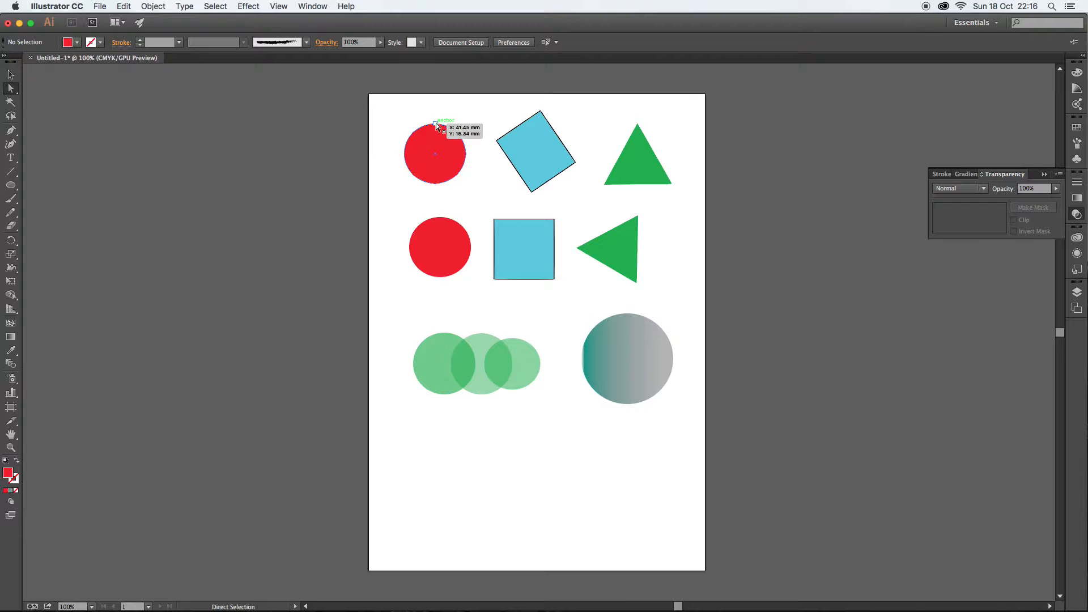
mouse_move(436, 123)
mouse_down()
mouse_move(435, 159)
mouse_move(393, 133)
mouse_move(436, 142)
mouse_move(436, 116)
mouse_up()
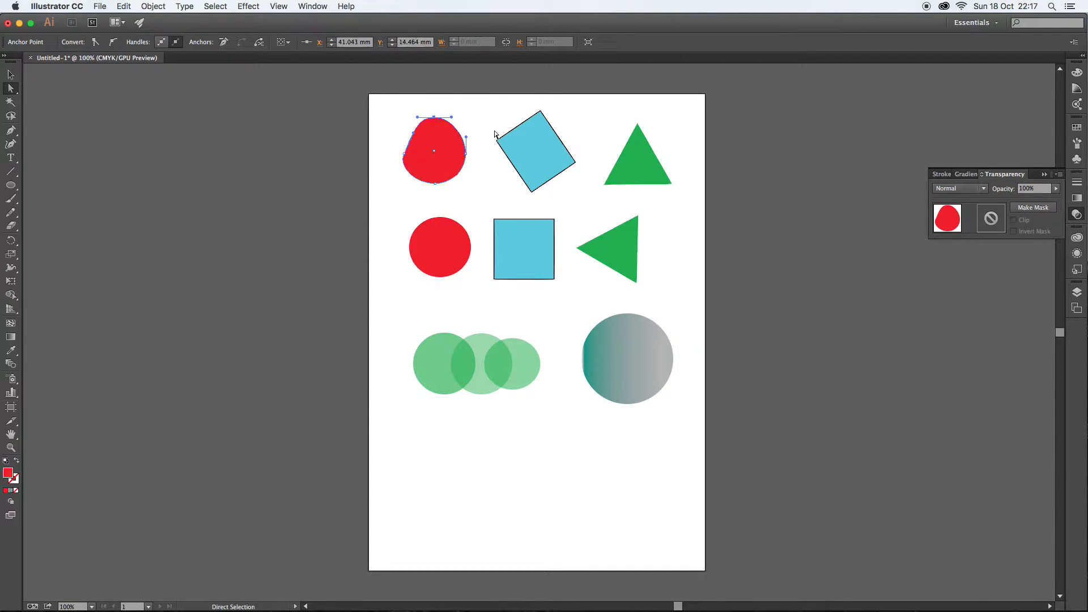
- Move the rotated square's top corner anchor down past its centre to form a V shape
click(545, 128)
click(540, 103)
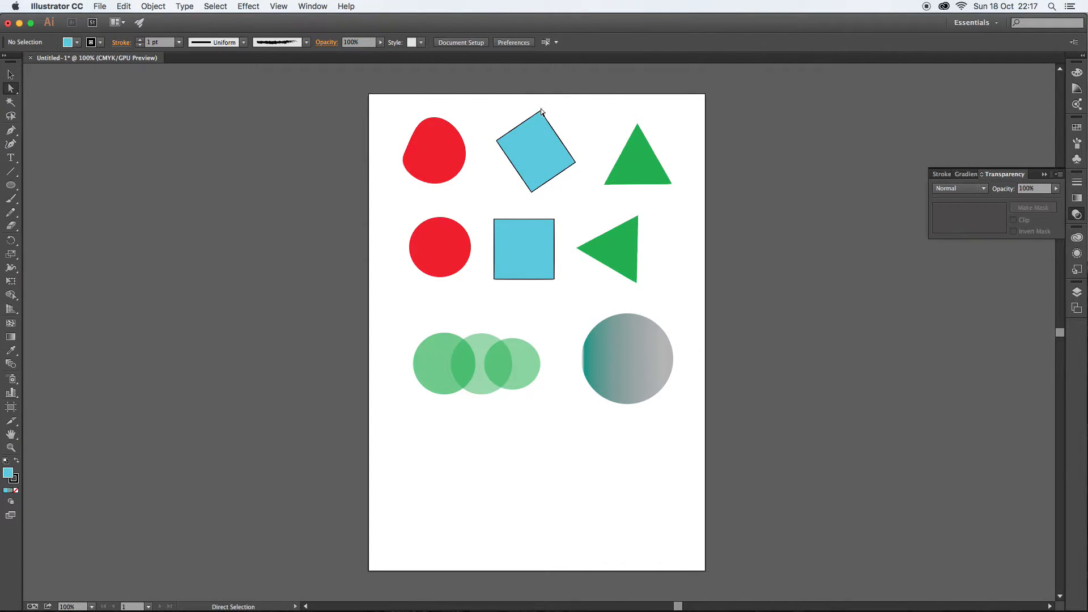
drag(541, 110, 535, 171)
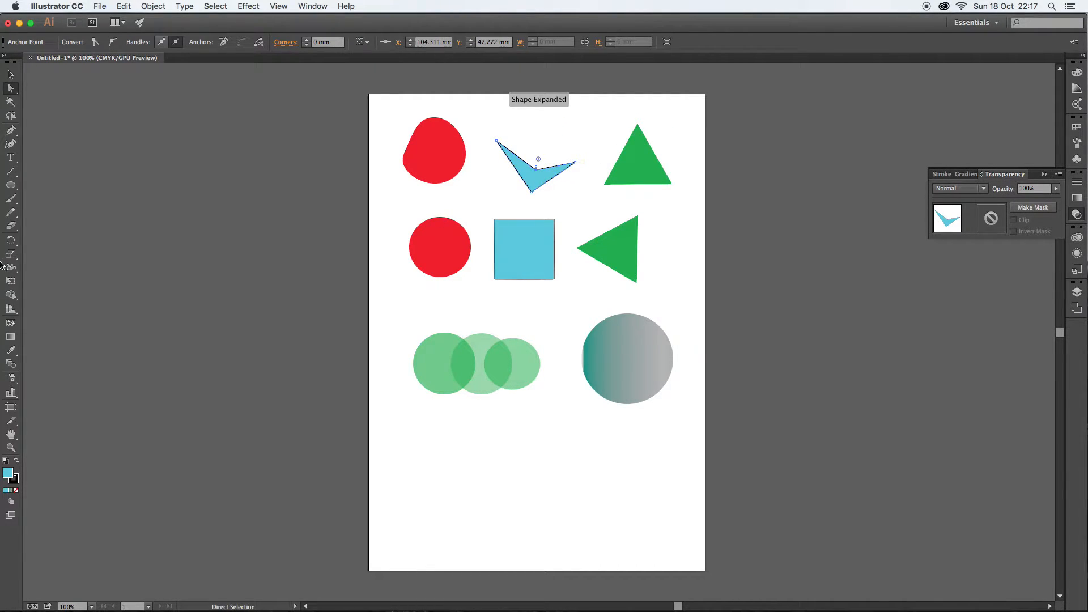
- Zoom in closely on the reshaped red shape's upper edge, then zoom back out to 150%
click(10, 448)
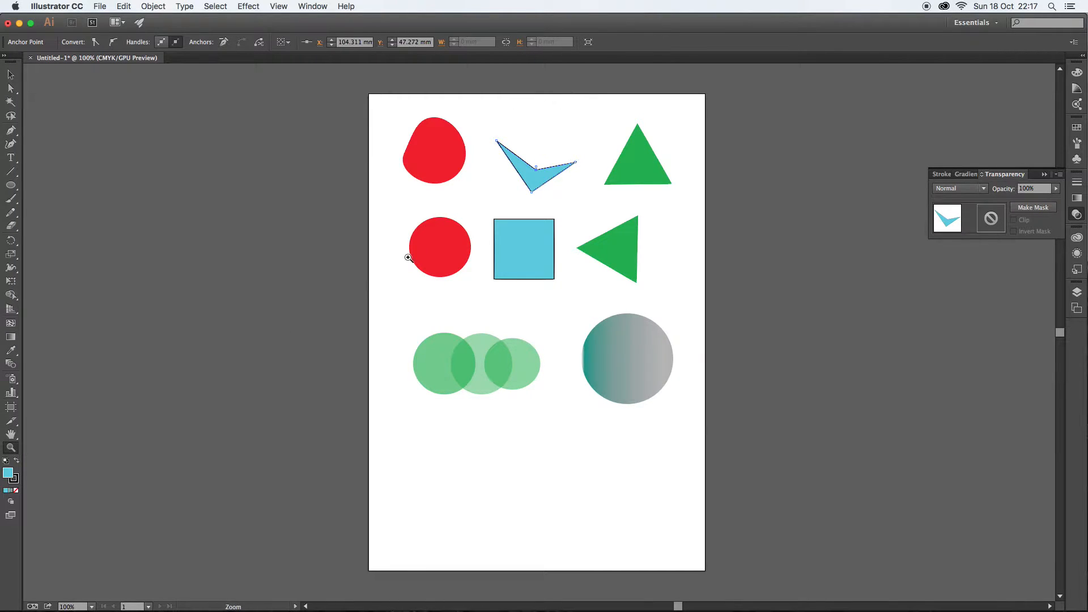
click(454, 128)
click(547, 346)
click(546, 329)
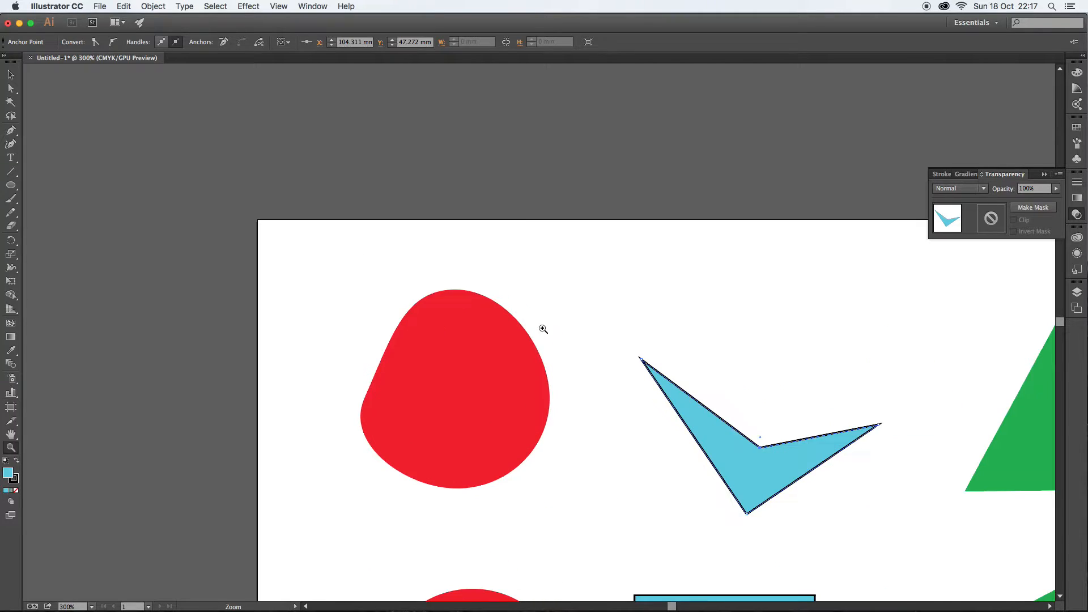
click(514, 335)
click(529, 330)
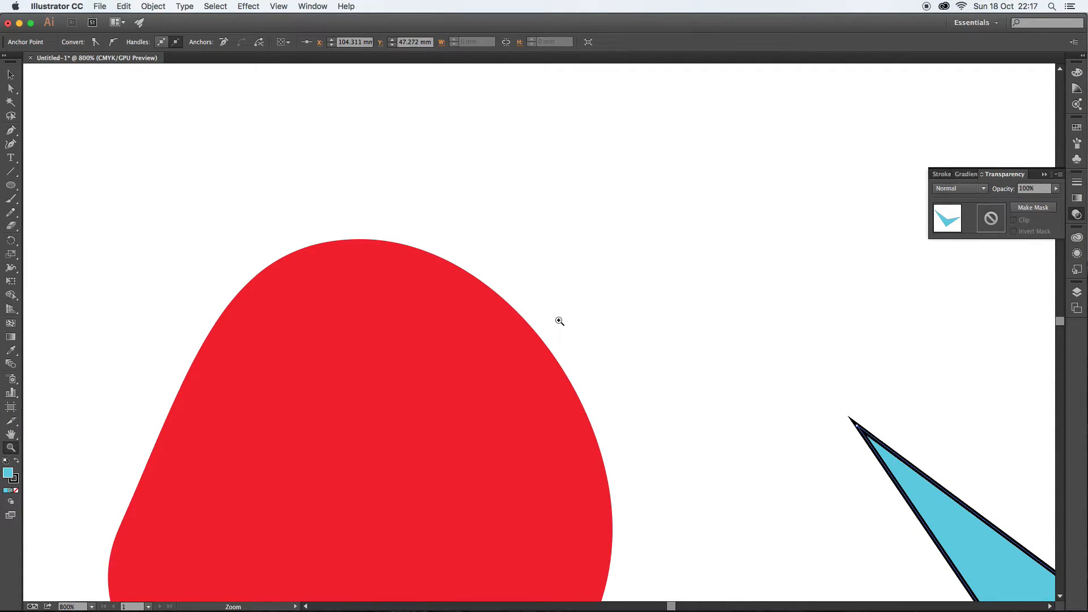
click(529, 327)
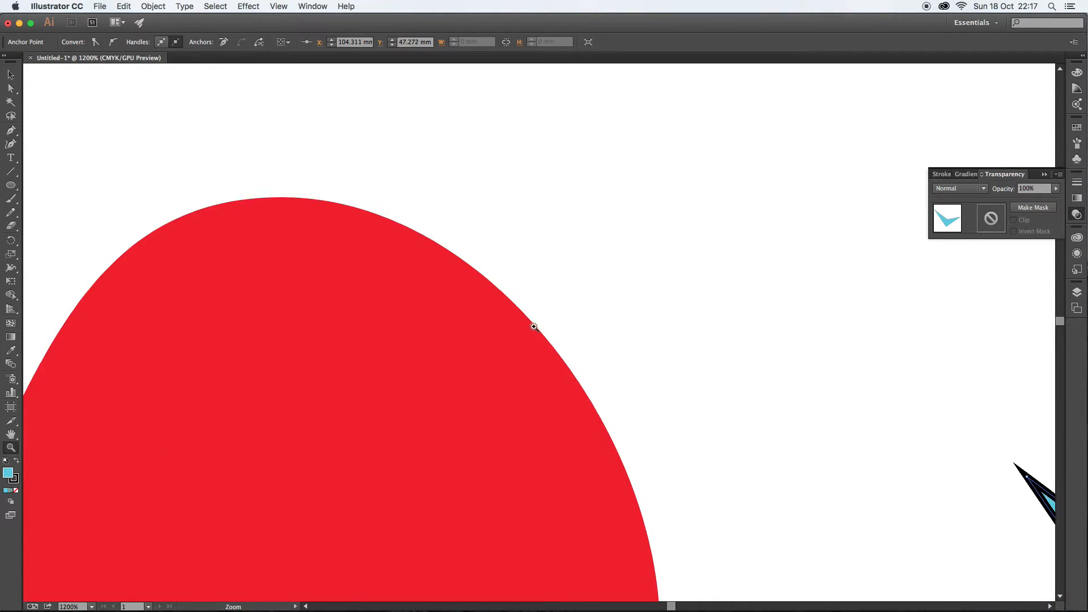
click(533, 322)
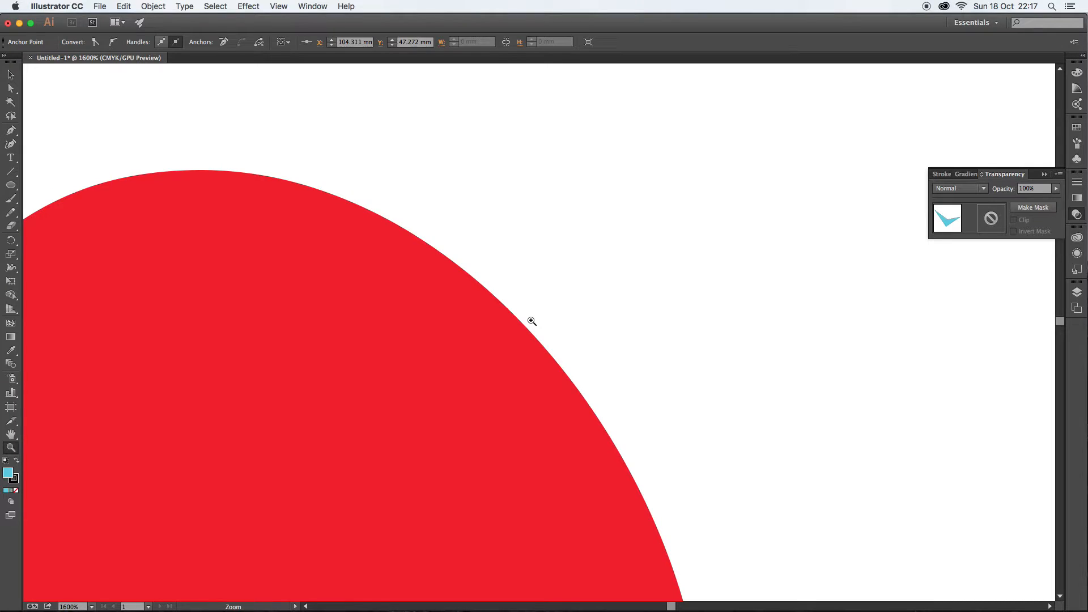
click(533, 321)
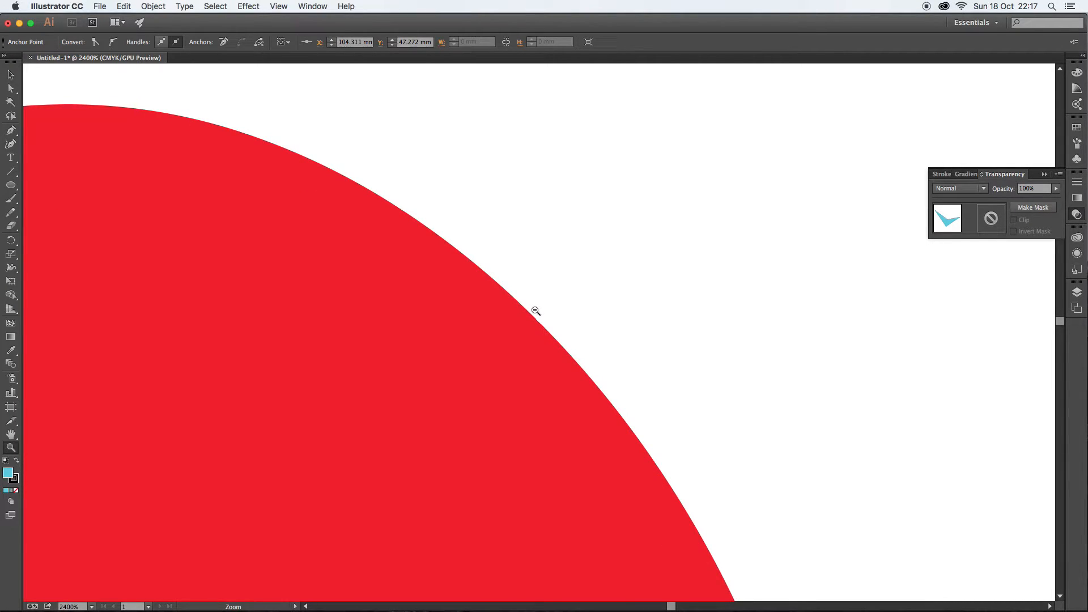
alt+click(536, 311)
alt+click(535, 337)
alt+click(538, 339)
alt+click(544, 339)
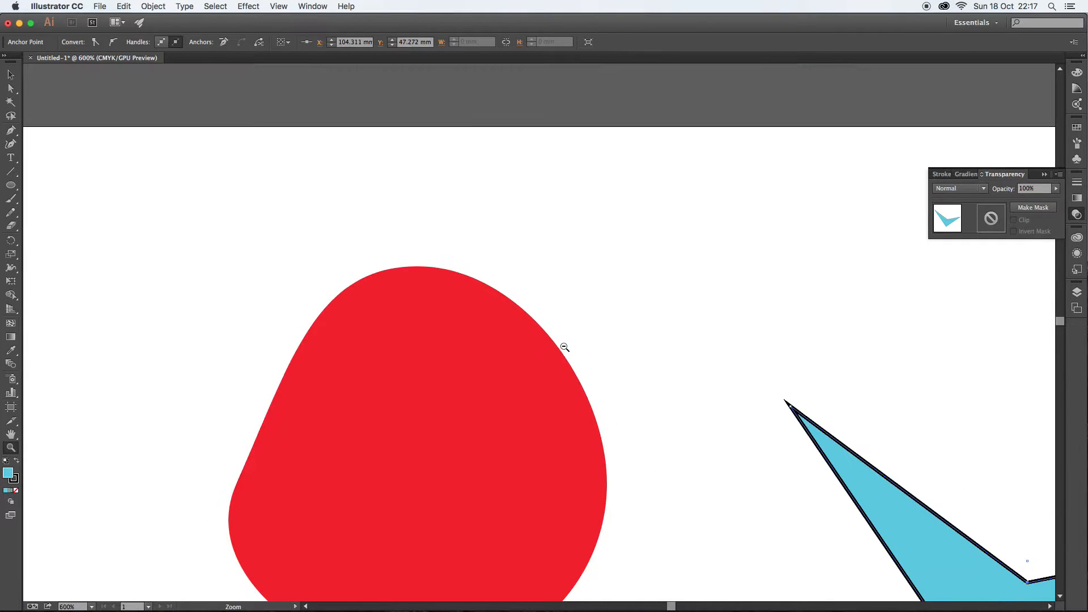
alt+click(563, 347)
alt+click(549, 356)
alt+click(547, 355)
alt+click(547, 355)
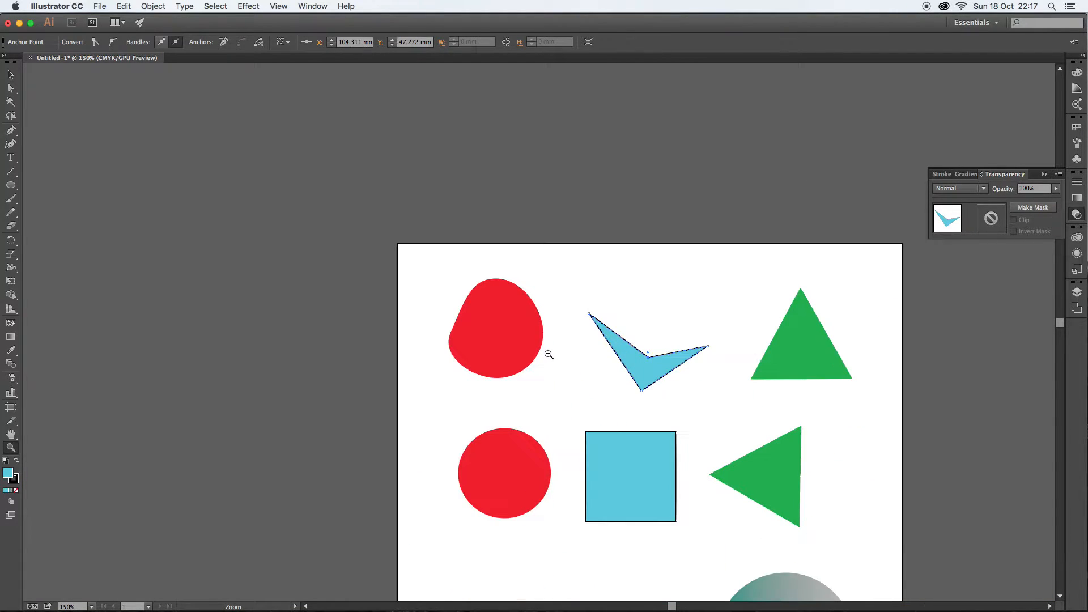
- Rotate the blue V shape with the Selection tool
click(9, 75)
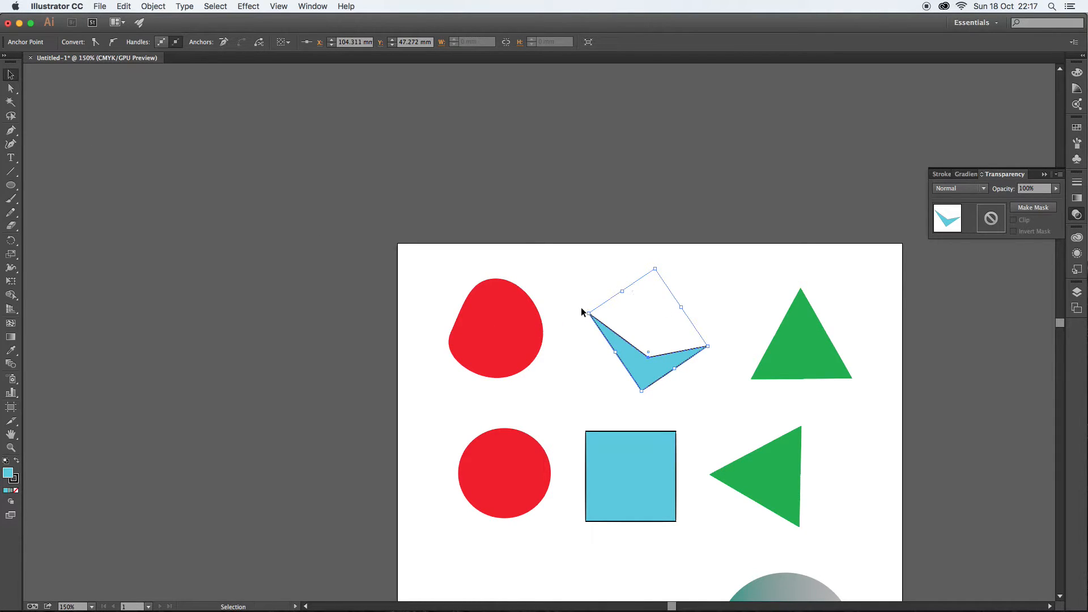
drag(586, 308, 589, 358)
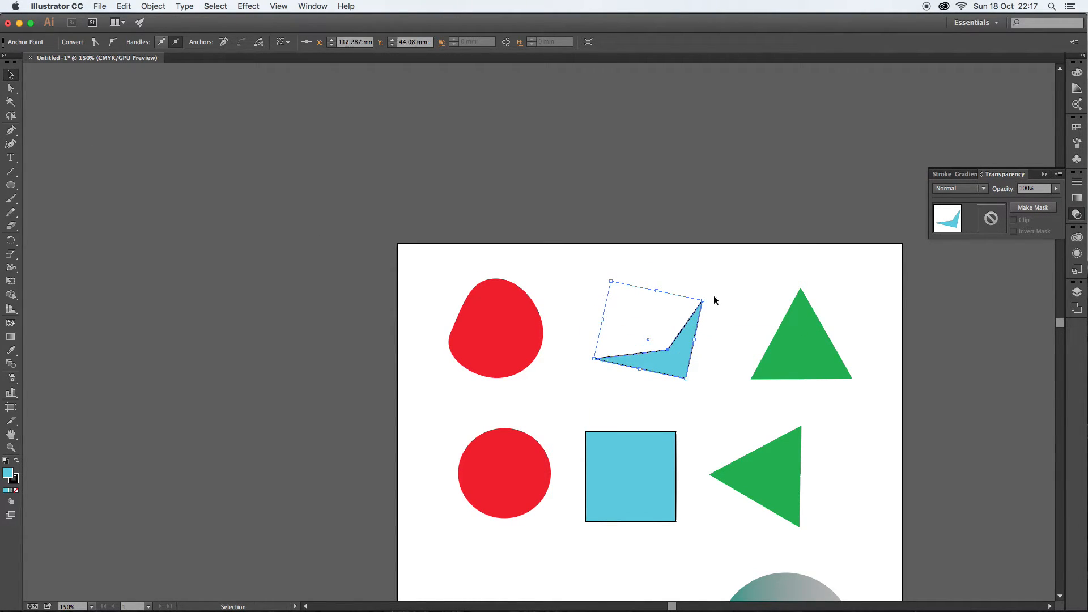
- Reshape the top green triangle's anchor points into a double-peaked shape with the Direct Selection tool
click(11, 89)
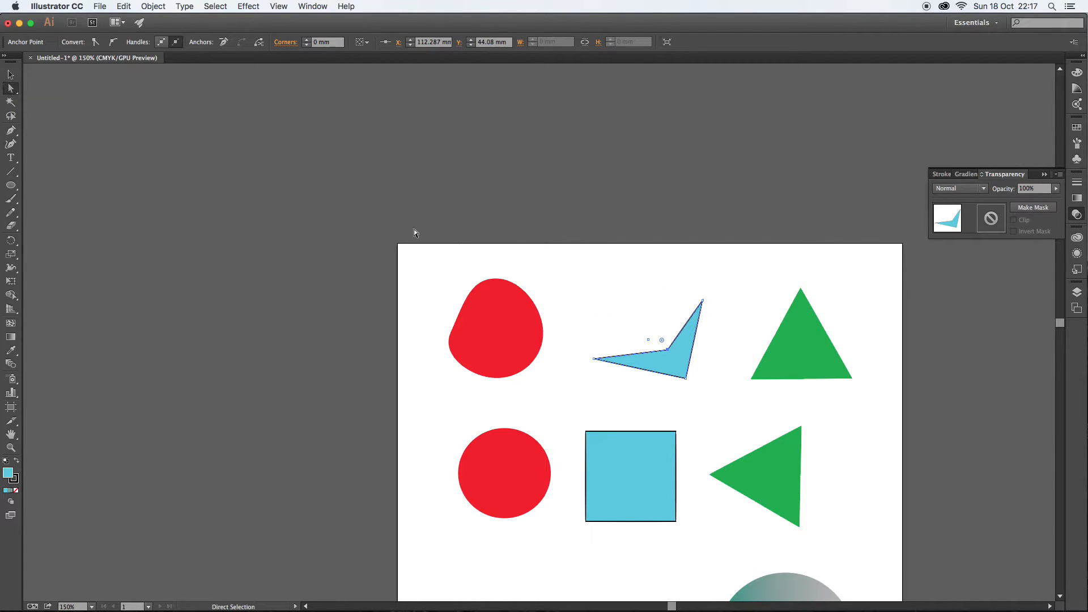
click(804, 305)
click(805, 276)
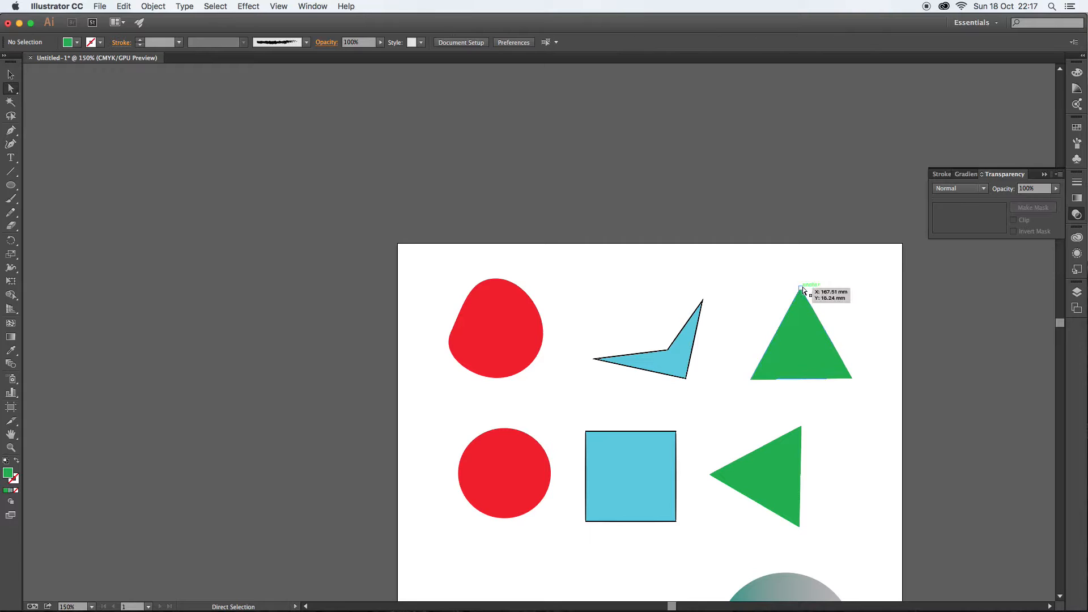
drag(802, 289, 776, 295)
click(767, 301)
drag(826, 334, 824, 295)
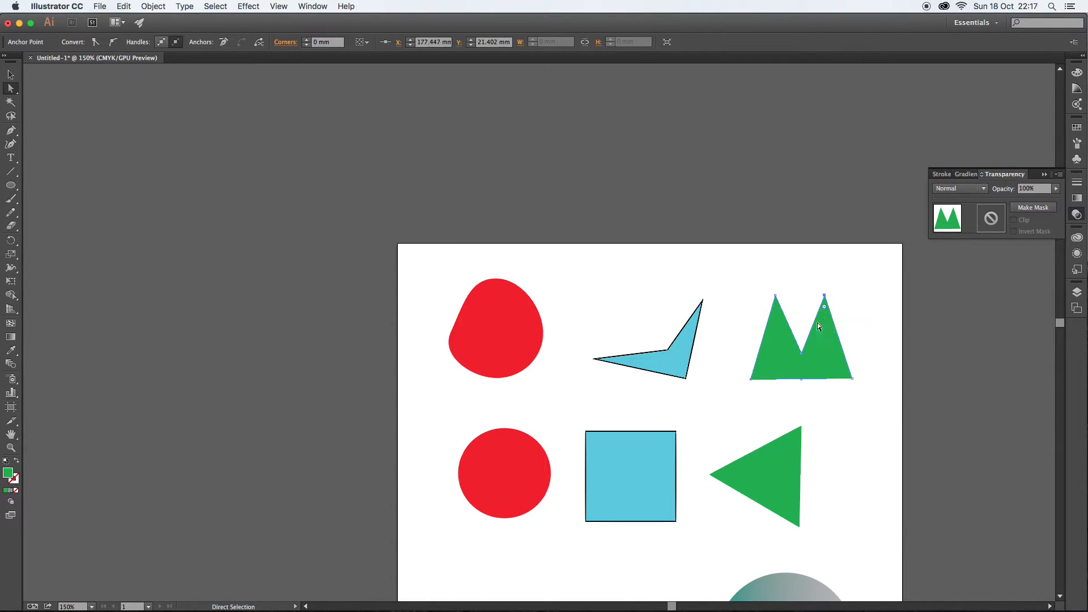
click(705, 251)
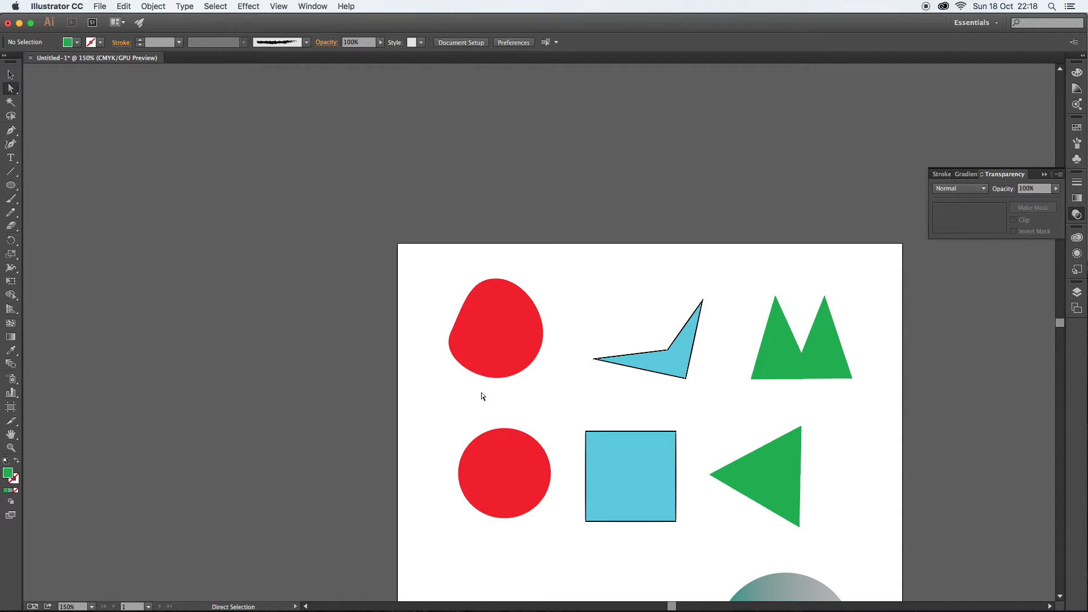
- Change the reshaped red shape's fill colour to dark teal using the Color Picker
click(496, 334)
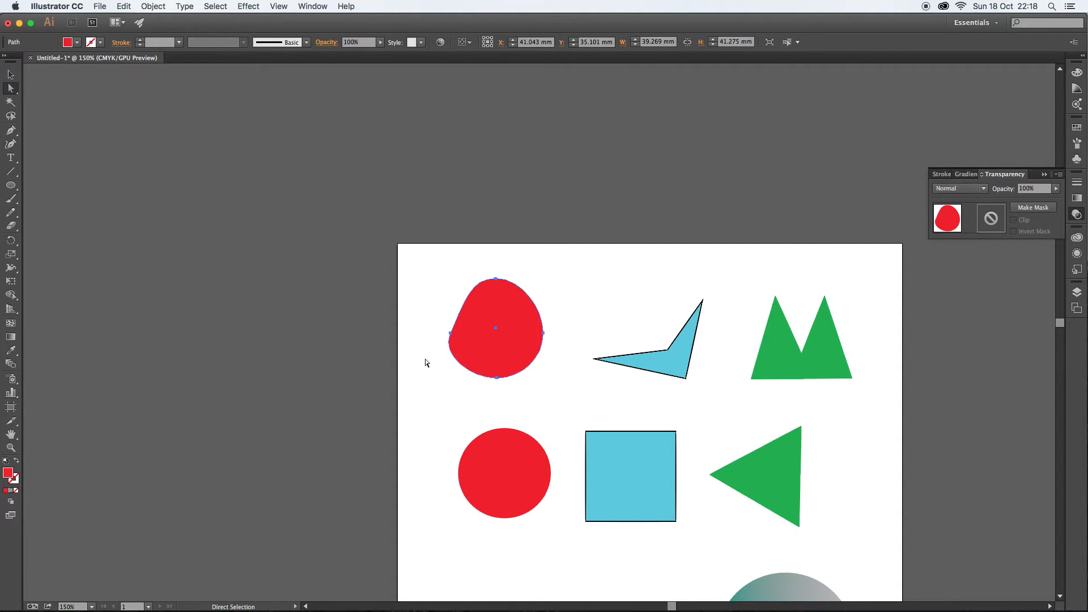
double_click(12, 471)
click(559, 306)
click(518, 276)
click(650, 246)
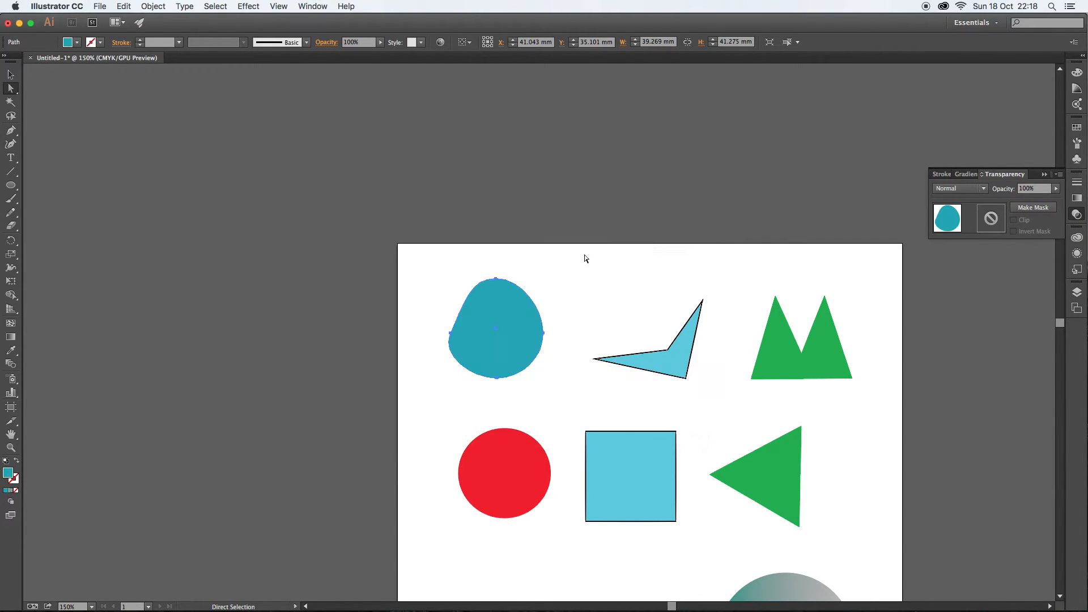
click(577, 268)
- Select the blue V shape and set its stroke colour to green
click(666, 345)
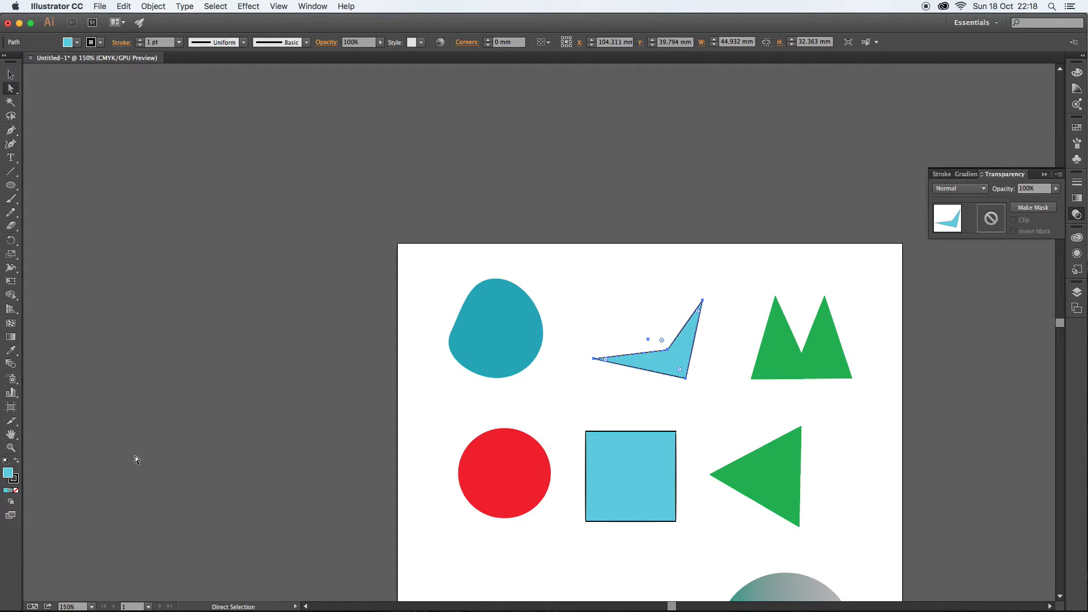
click(14, 478)
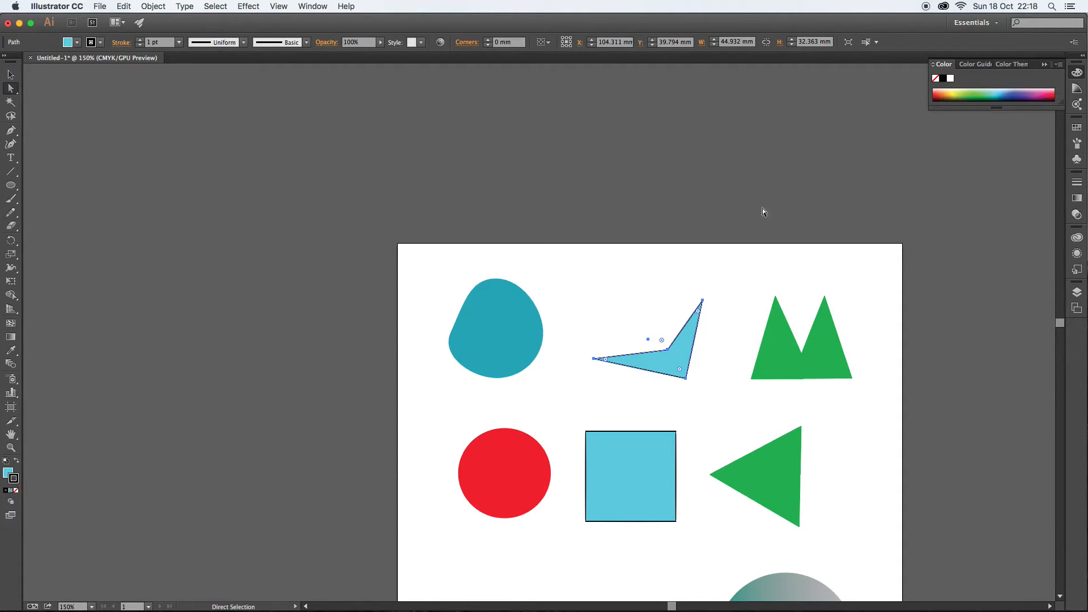
click(973, 92)
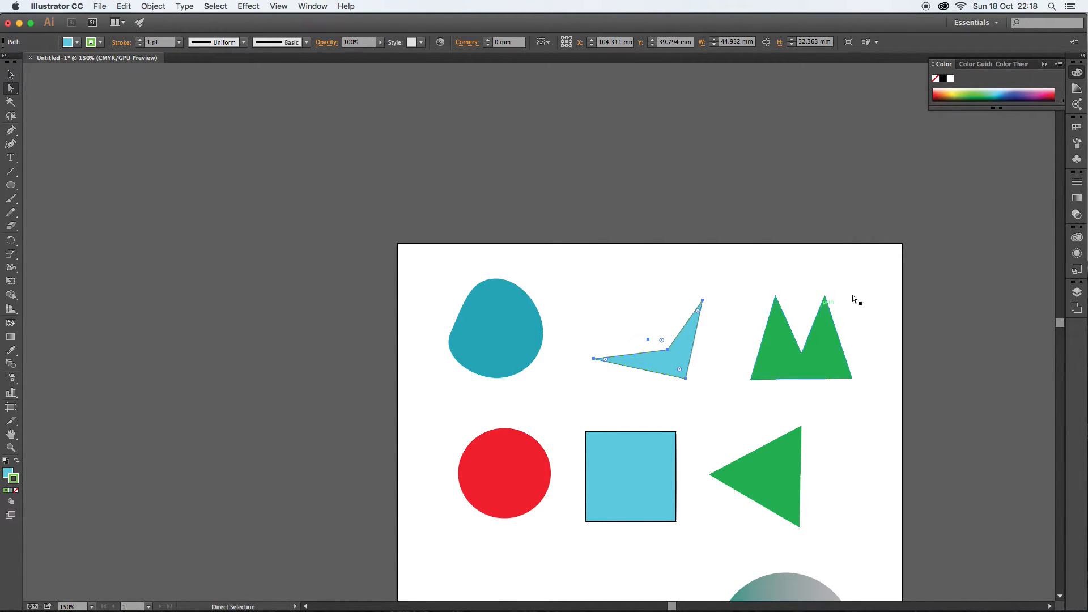
- Set the V shape's stroke weight to 6 pt
click(1079, 186)
click(963, 186)
click(964, 187)
click(963, 186)
click(963, 187)
click(963, 187)
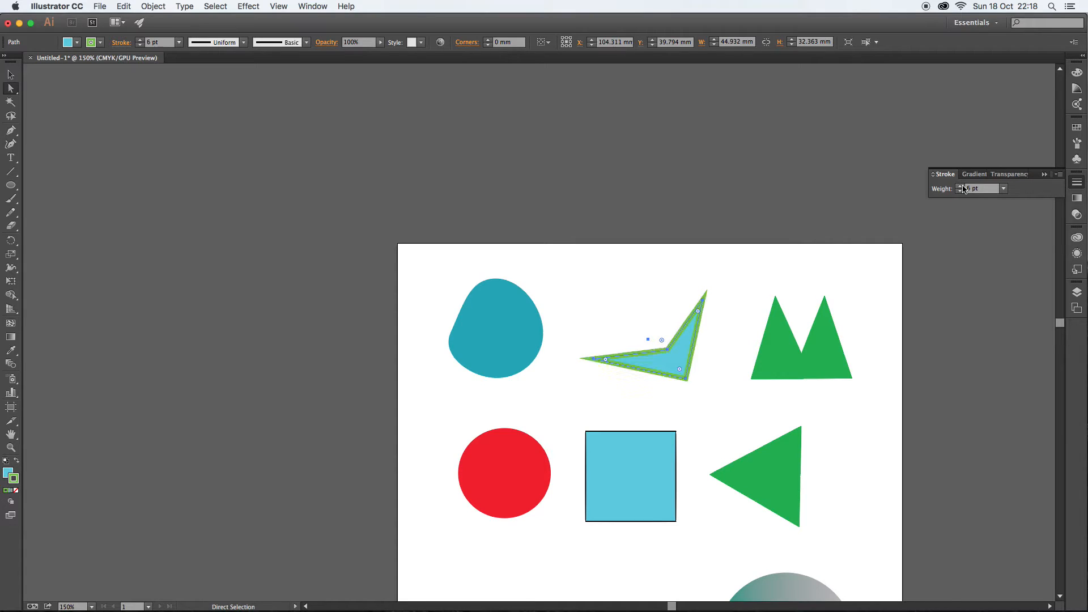
click(962, 192)
click(962, 191)
click(962, 192)
click(962, 192)
click(962, 192)
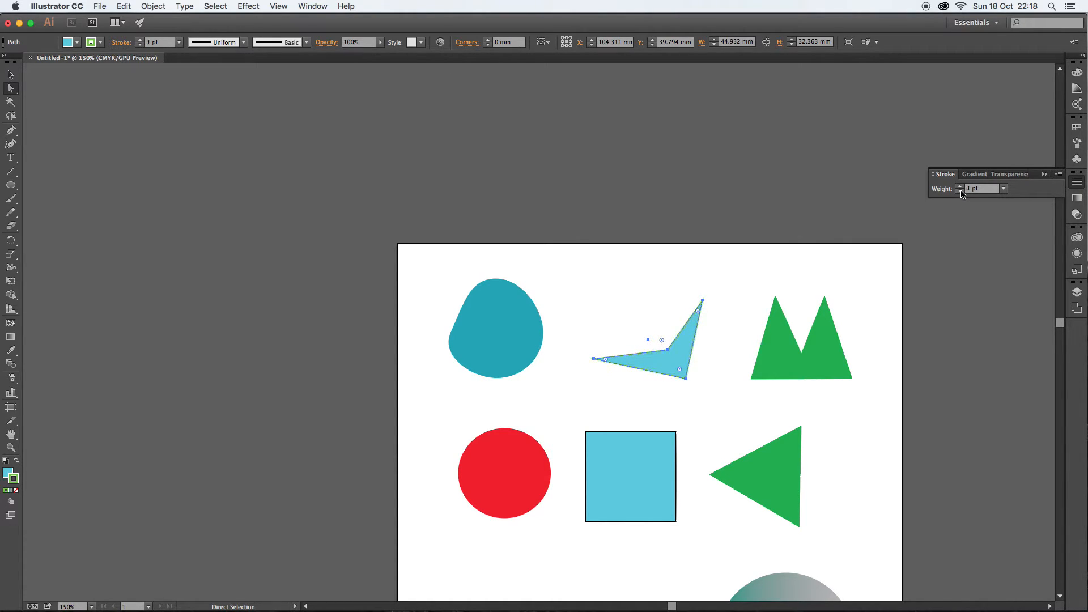
click(962, 192)
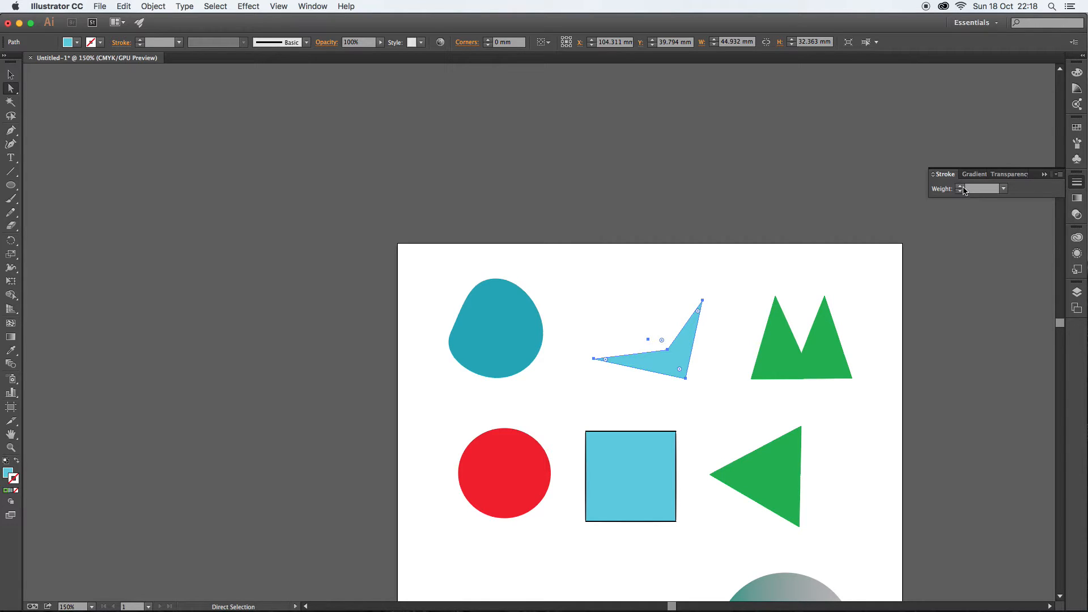
click(963, 186)
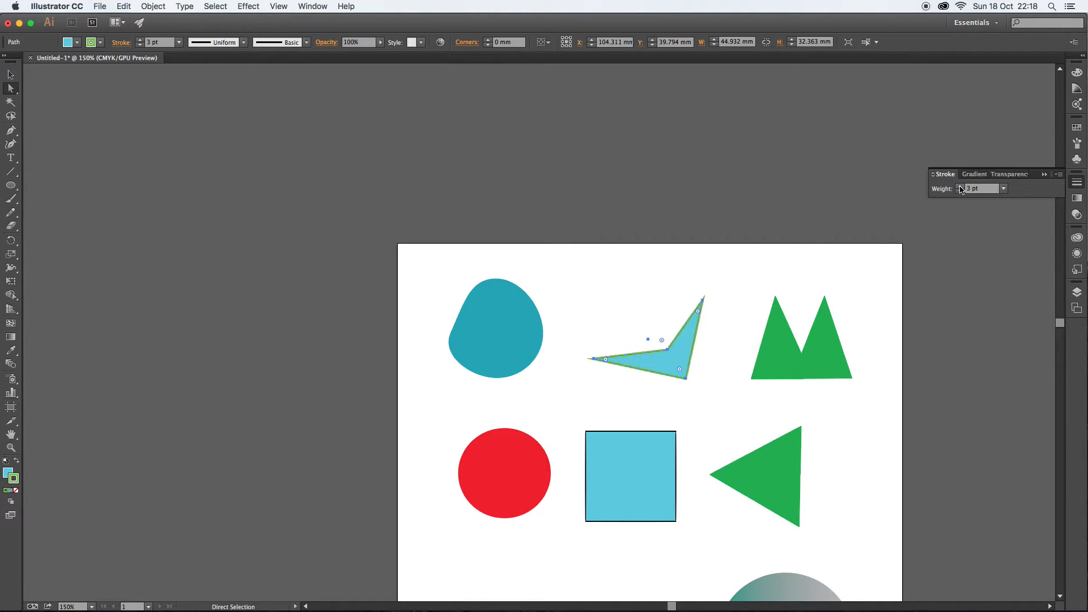
click(709, 262)
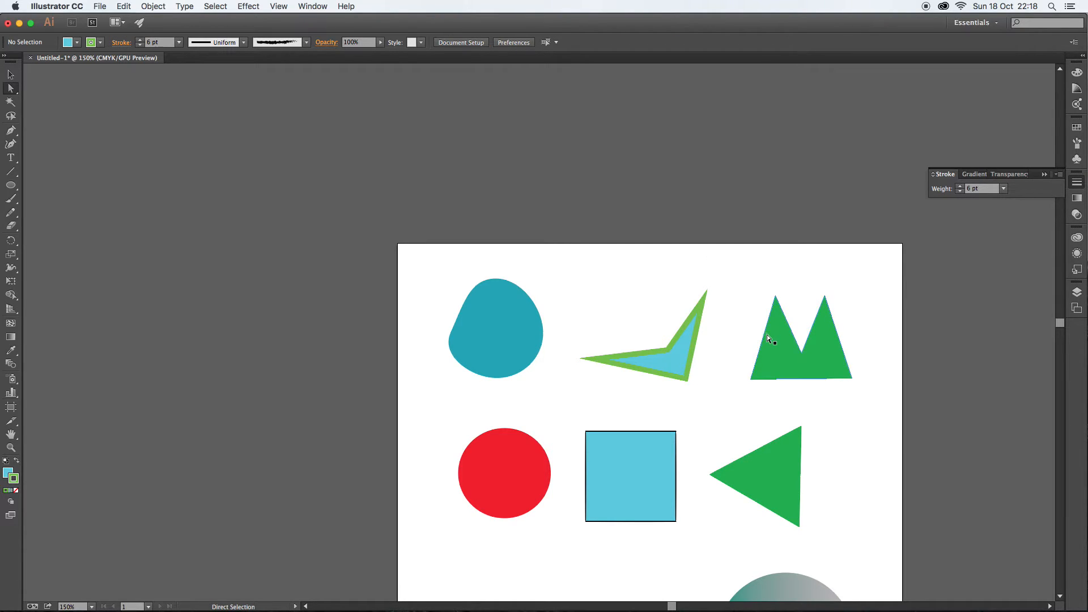
- Move the double-peaked green shape slightly left and select all of its anchor points
drag(779, 335, 763, 330)
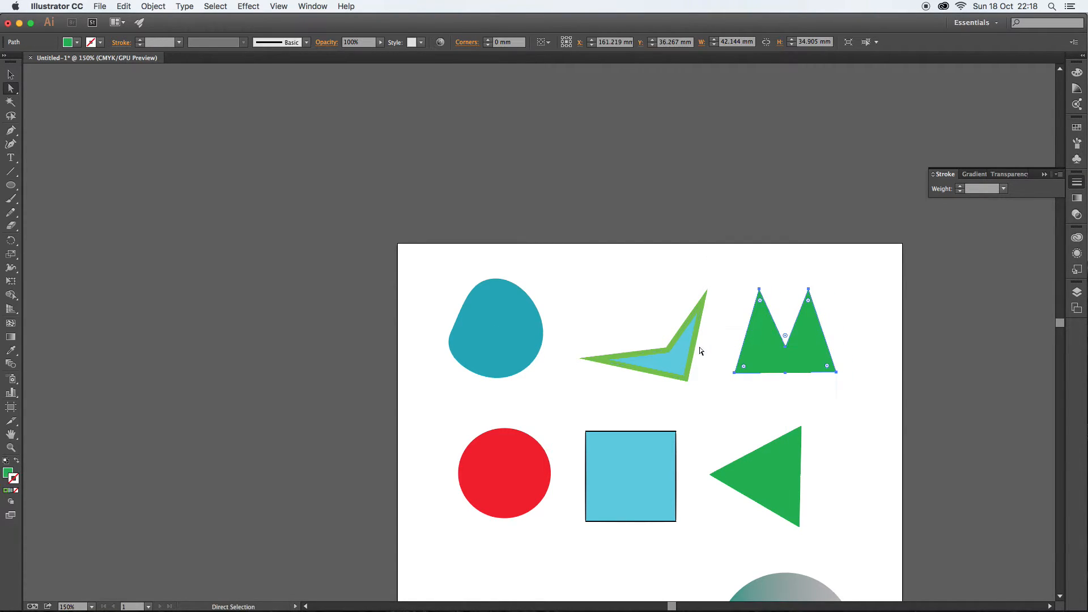
drag(738, 269, 860, 391)
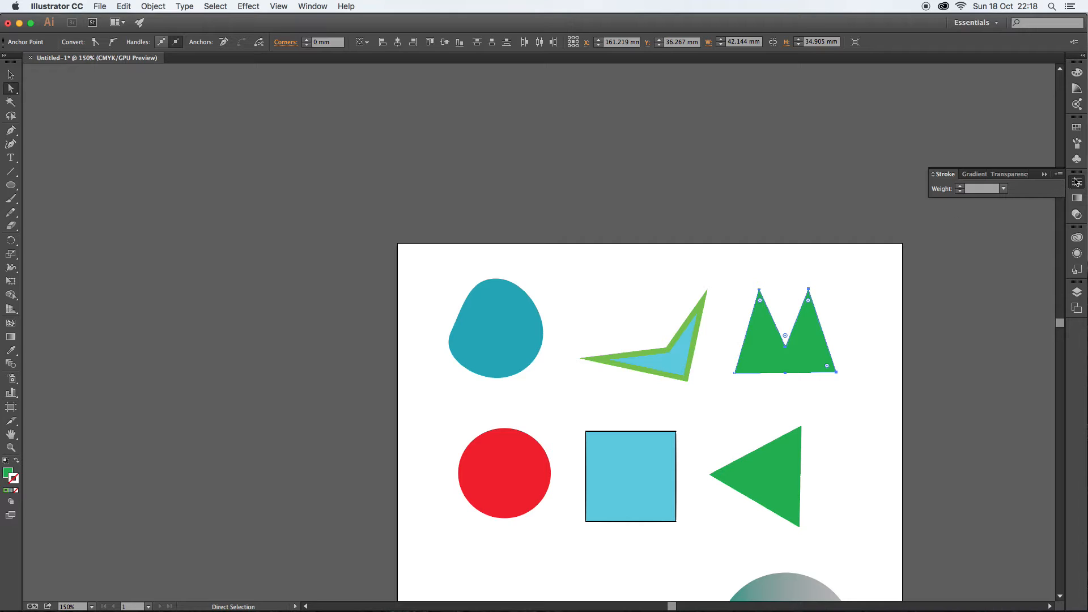
click(494, 317)
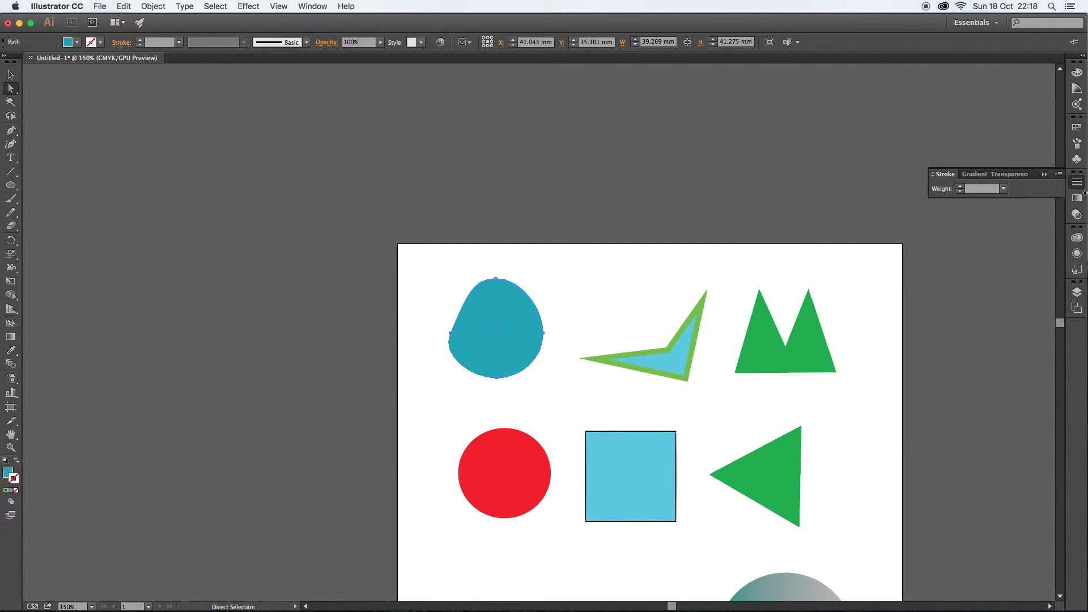
- Set the teal shape's opacity to 49% and nudge the shape slightly to the right
click(1077, 215)
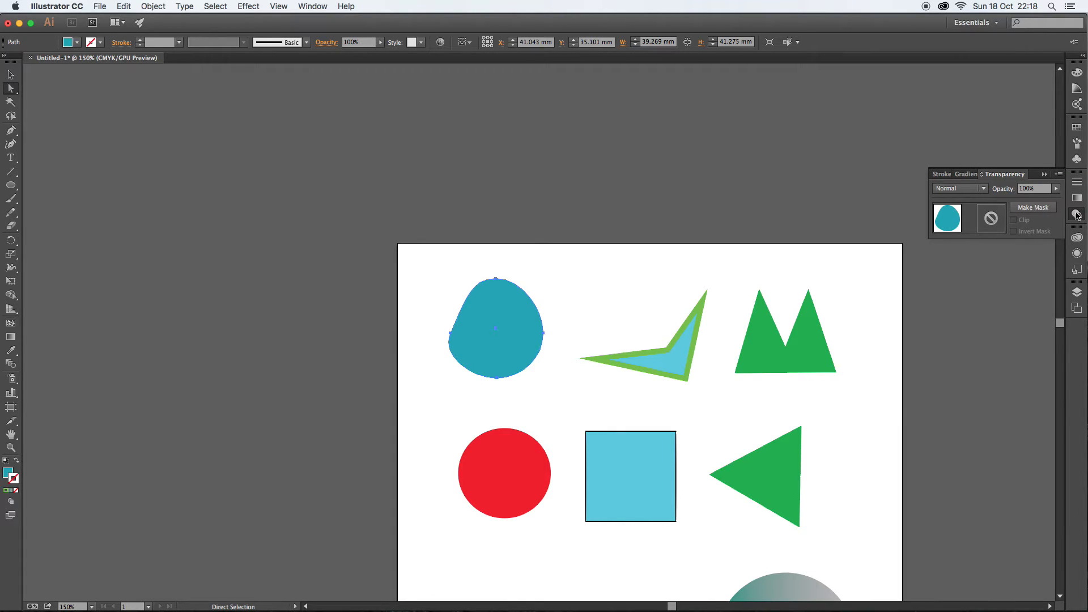
click(1057, 188)
drag(1058, 199, 1033, 201)
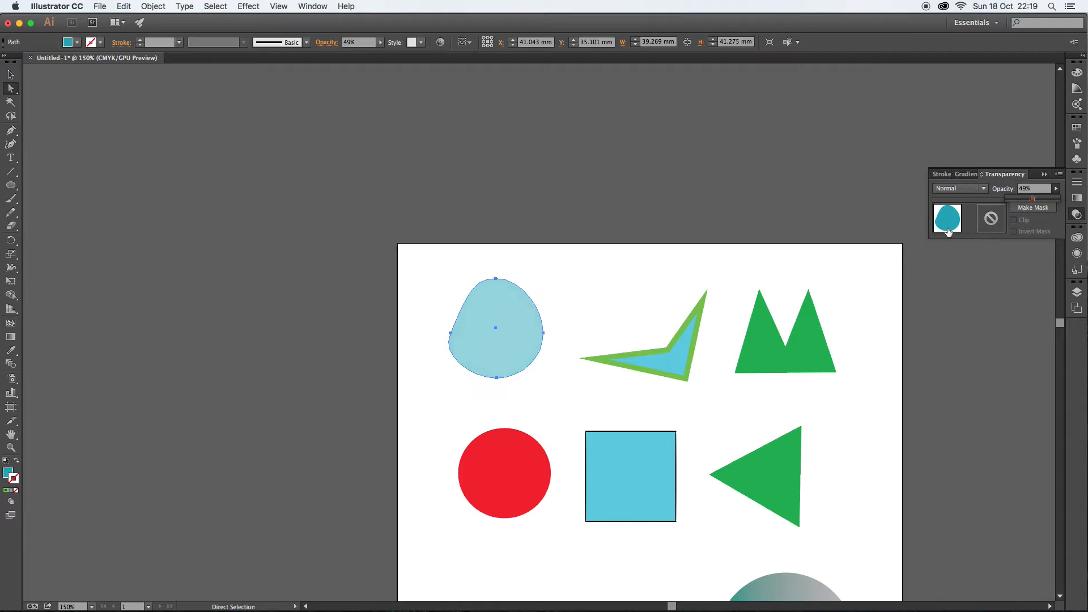
mouse_move(521, 314)
mouse_down()
mouse_move(573, 312)
mouse_move(612, 335)
mouse_move(637, 333)
mouse_move(532, 314)
mouse_up()
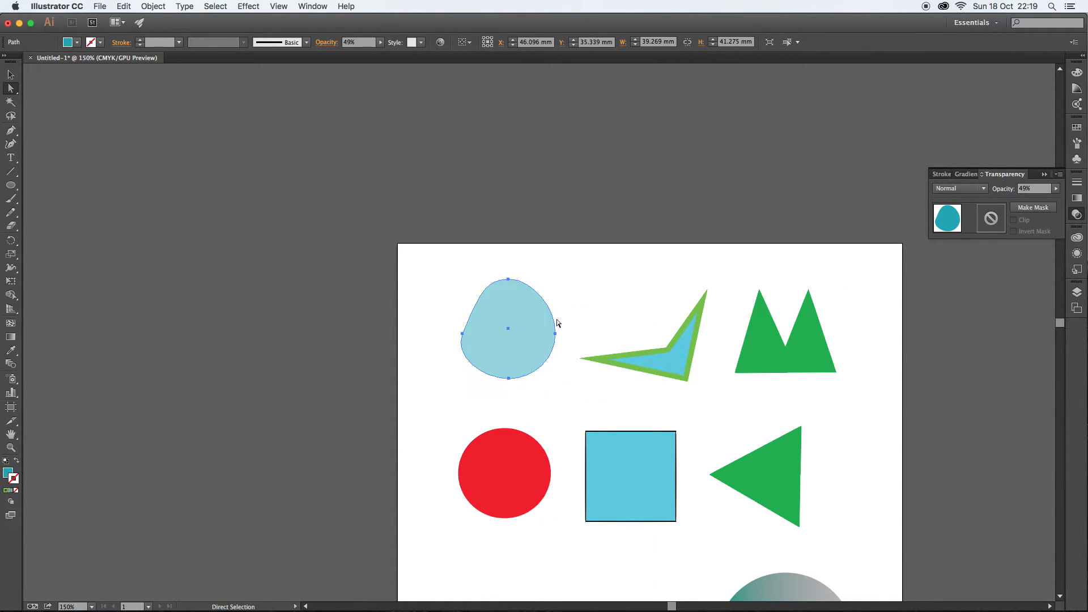
- Inspect the opacity settings of the overlapping green circles lower on the artboard
scroll(557, 323, down, 2)
scroll(557, 323, down, 5)
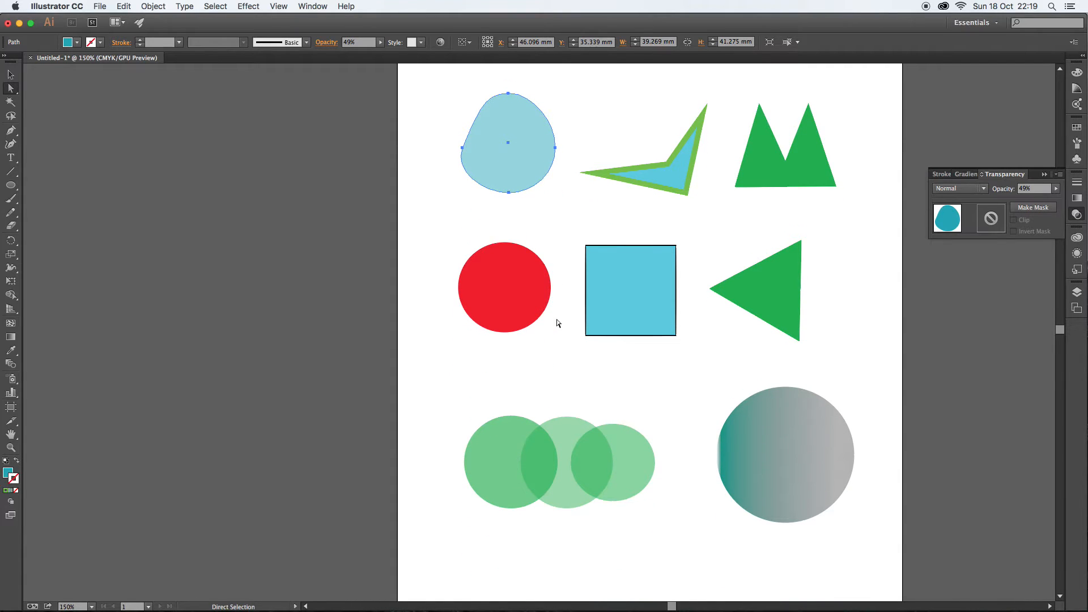
drag(452, 376, 683, 512)
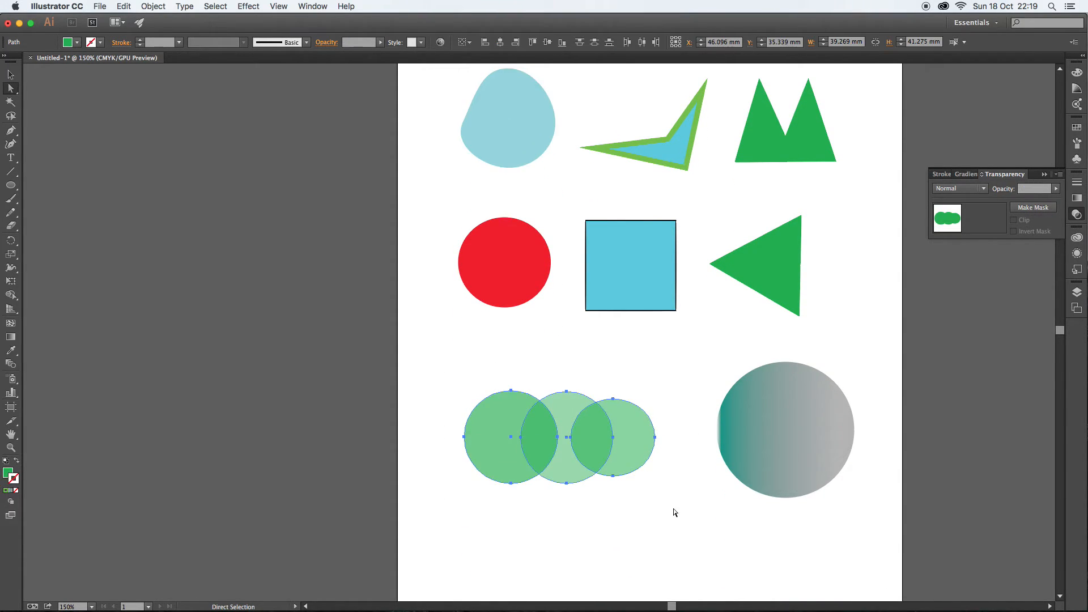
click(479, 390)
click(496, 409)
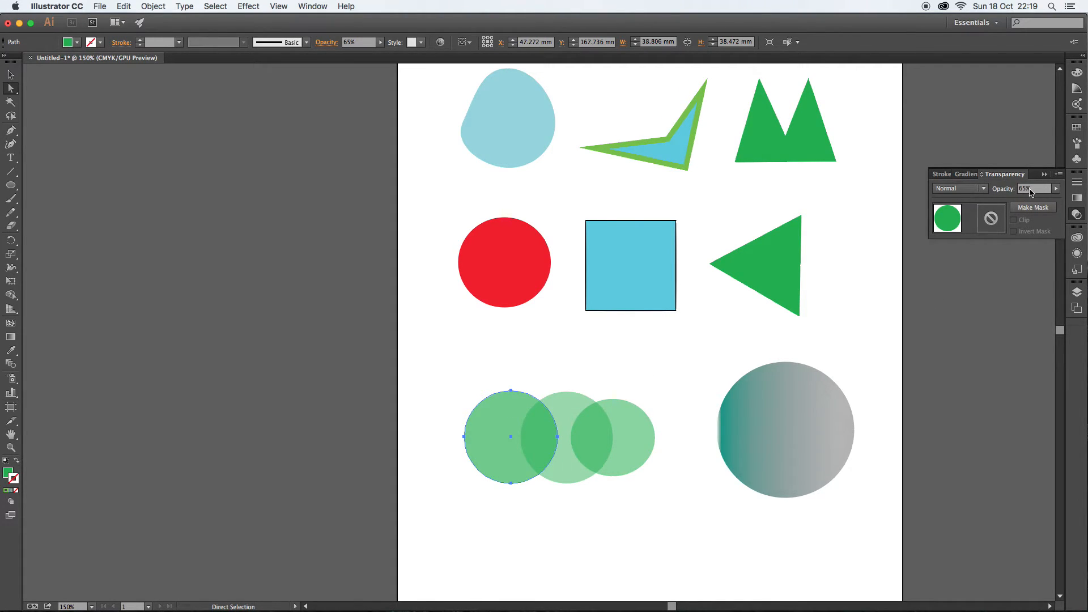
click(533, 347)
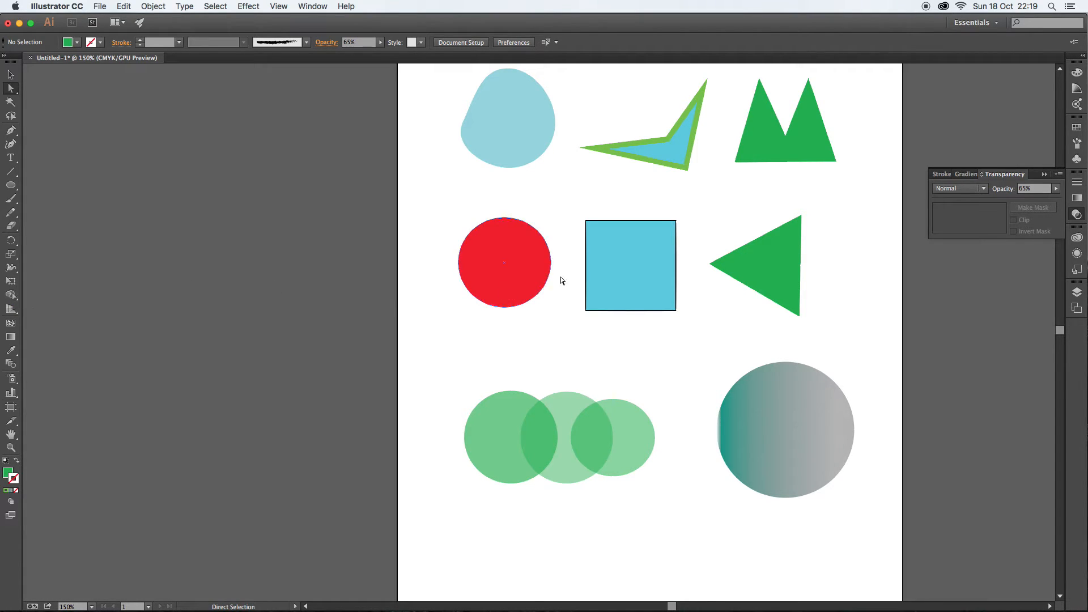
- Move the blue square over the red circle and merge the two into one shape with the Shape Builder
drag(628, 249, 548, 251)
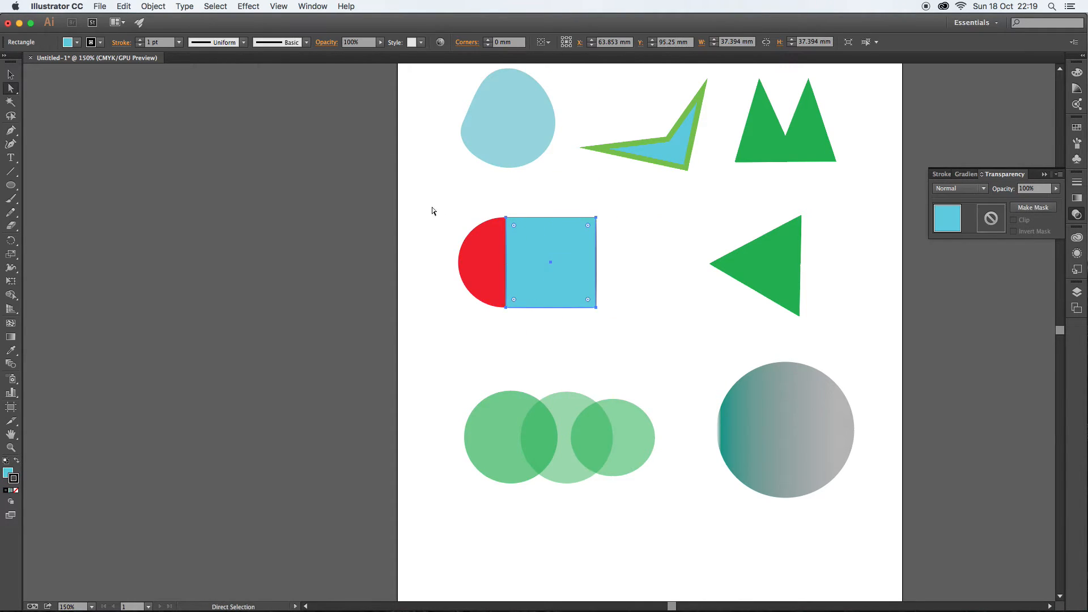
drag(428, 204, 618, 344)
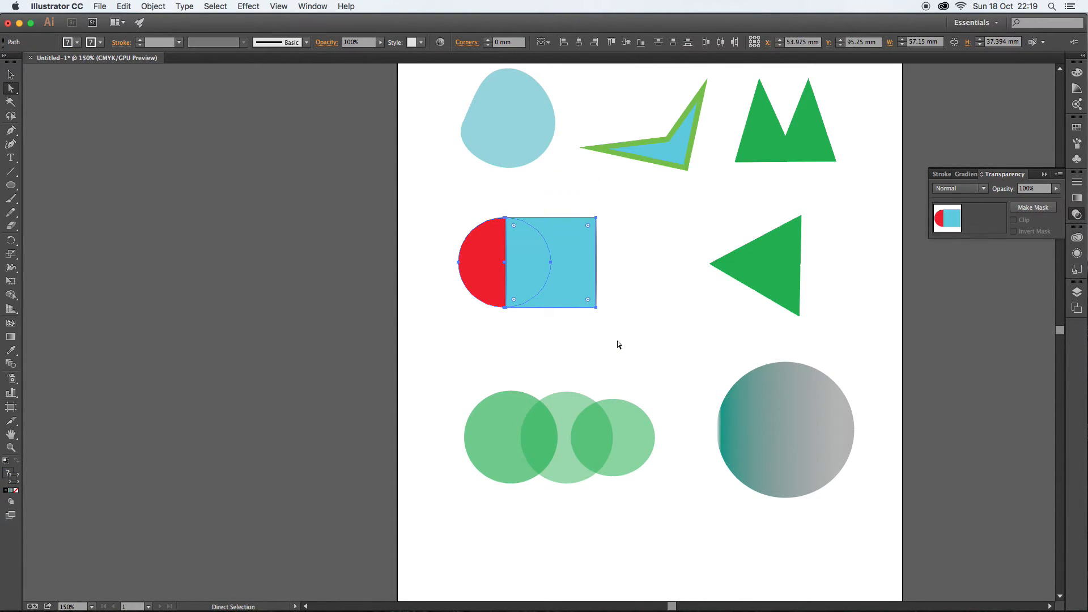
click(17, 296)
drag(617, 259, 499, 258)
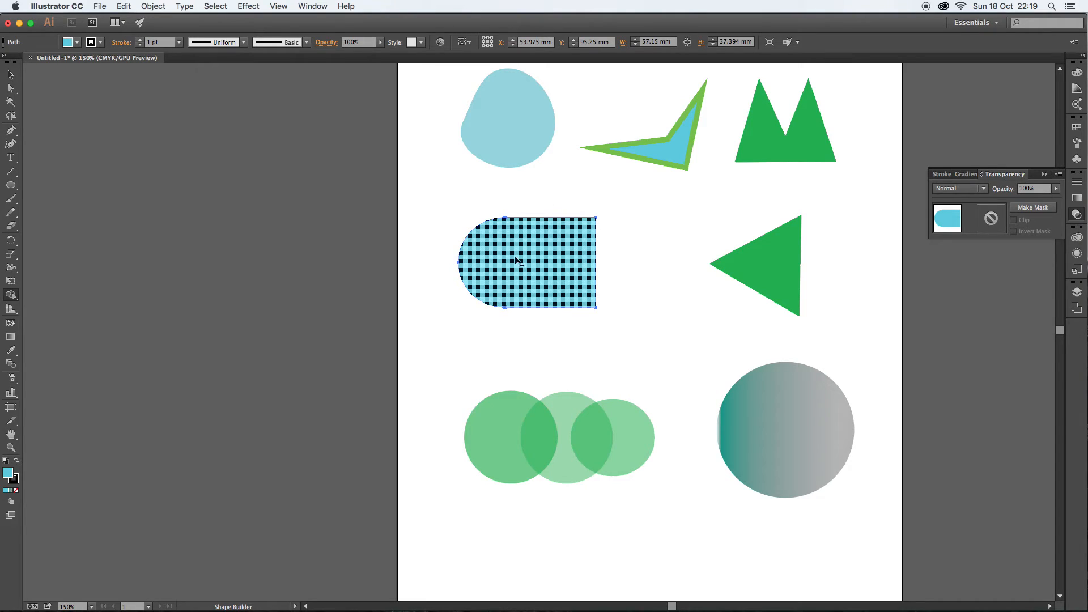
- Move the green triangle over the merged shape's right side and subtract it with the Shape Builder
click(10, 74)
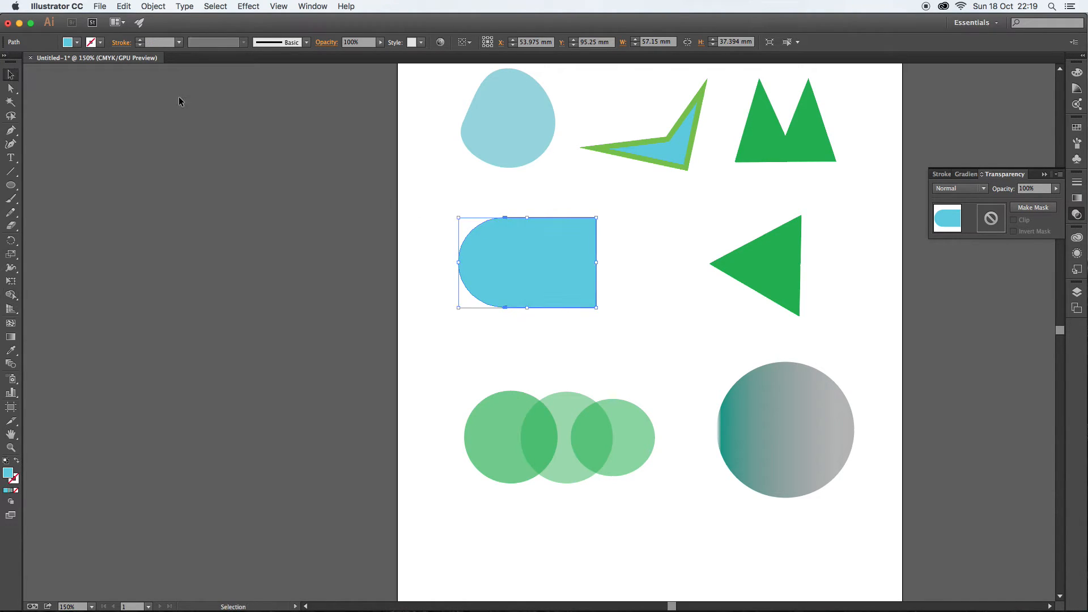
drag(782, 271, 599, 261)
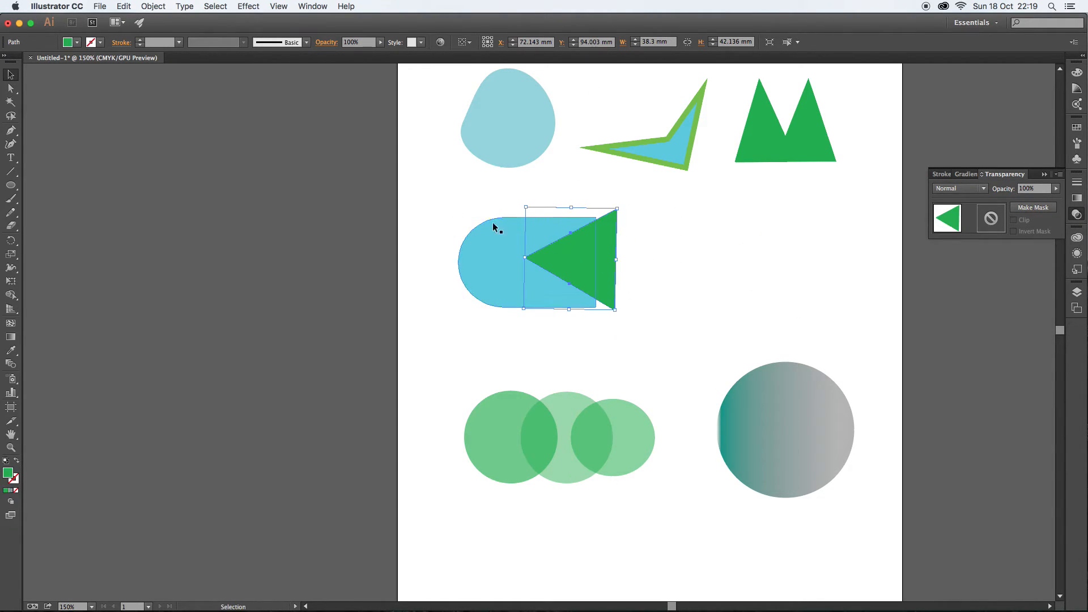
drag(417, 188, 669, 340)
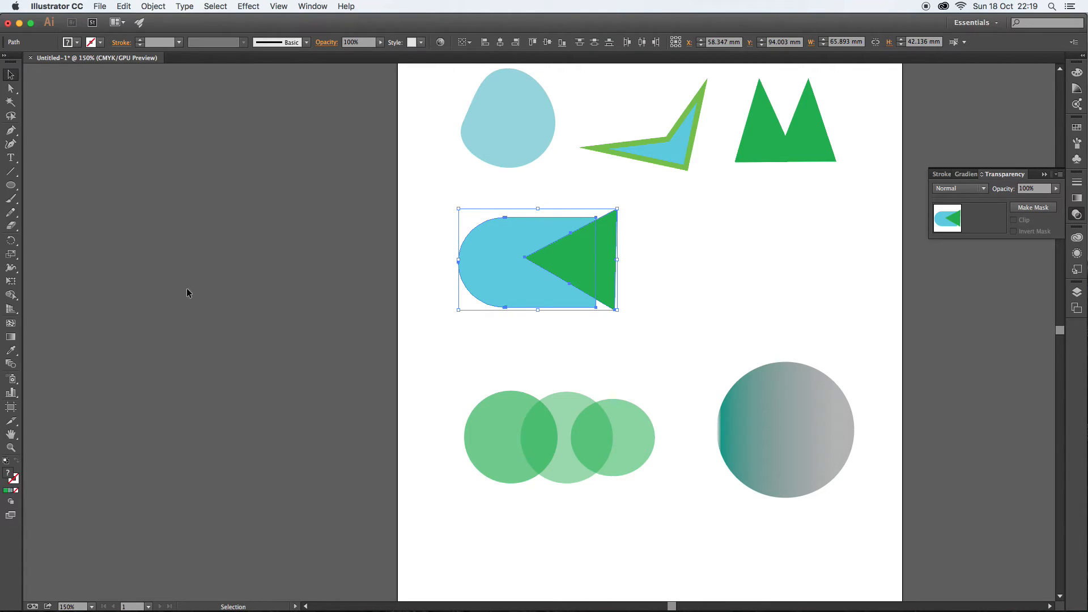
click(11, 295)
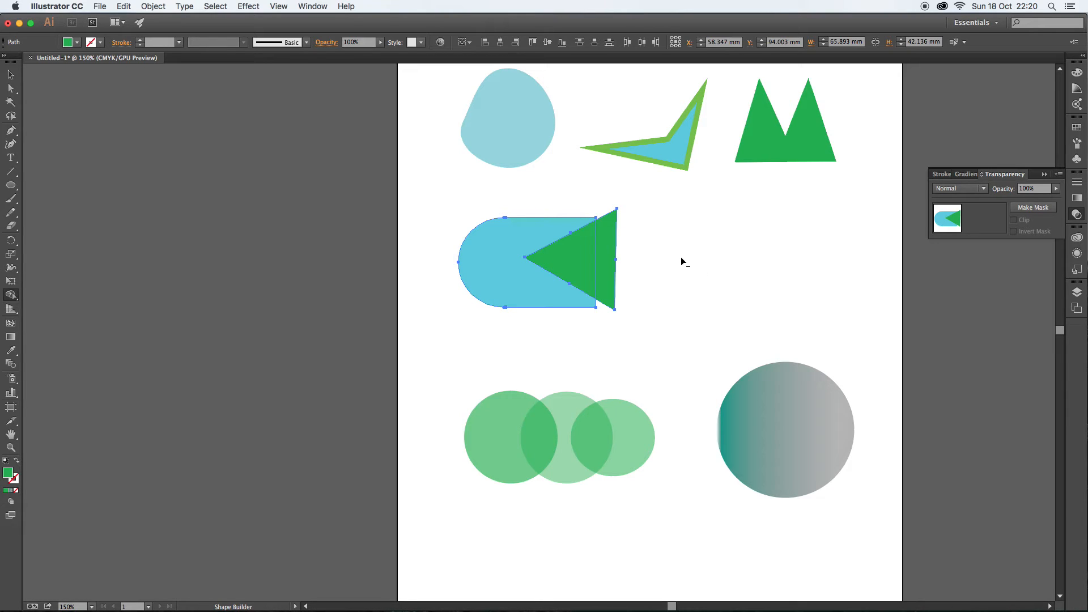
mouse_move(622, 260)
mouse_down()
mouse_move(573, 253)
mouse_move(590, 260)
mouse_up()
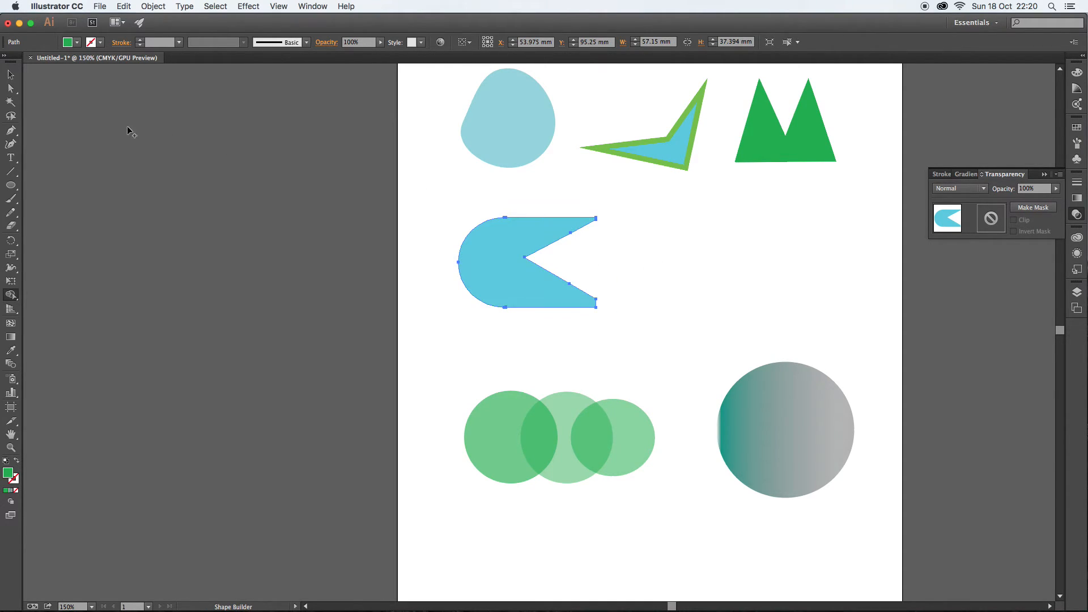
- Select the three green circles and remove the outer circle regions with the Shape Builder, keeping the middle piece
click(11, 74)
drag(438, 363, 679, 519)
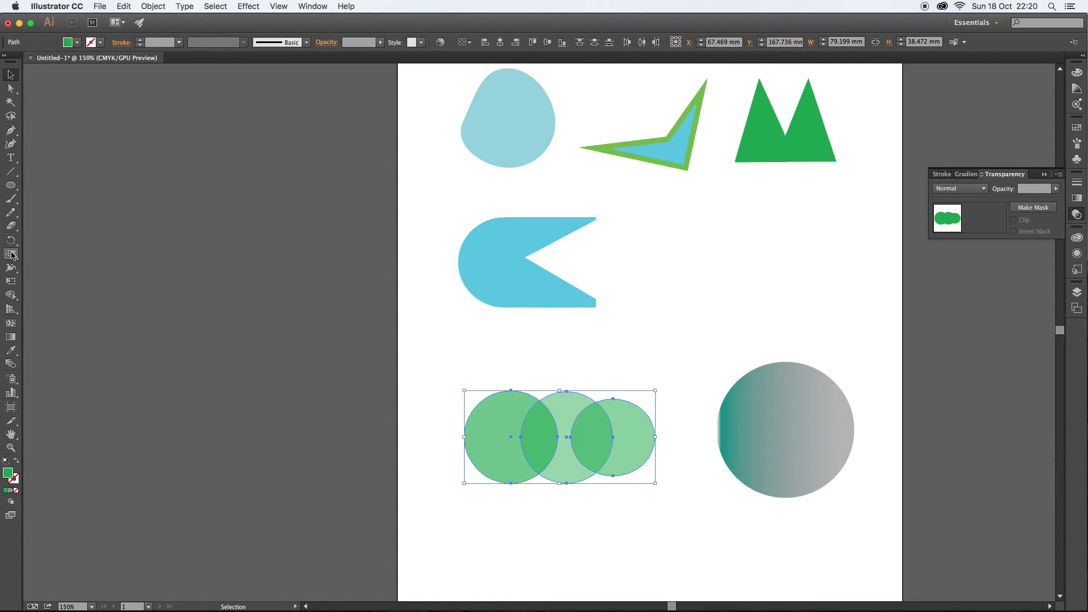
click(11, 295)
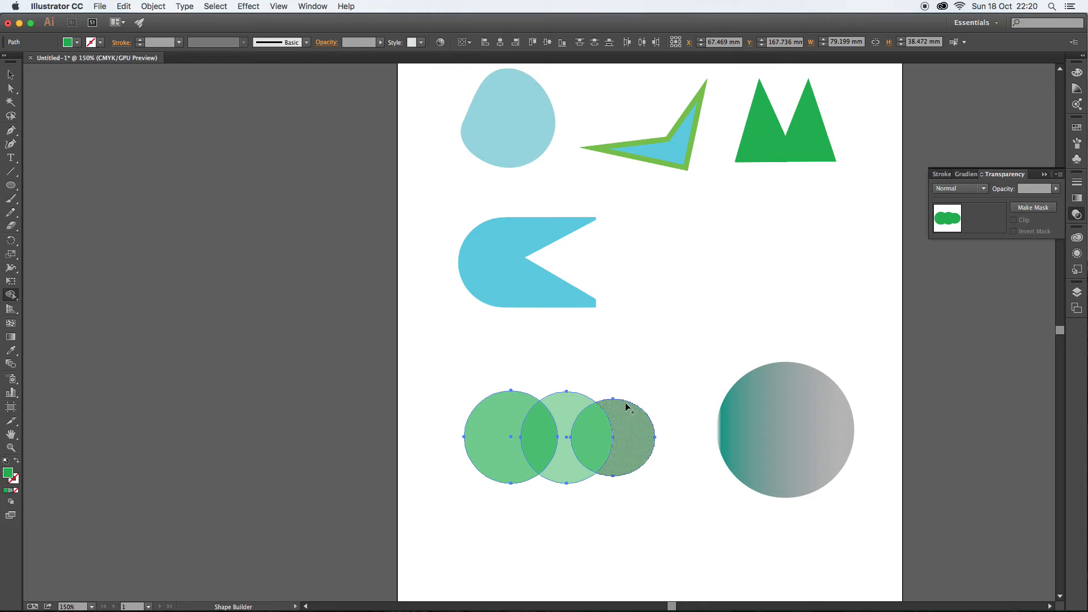
mouse_move(670, 435)
mouse_down()
mouse_move(601, 438)
mouse_move(620, 443)
mouse_up()
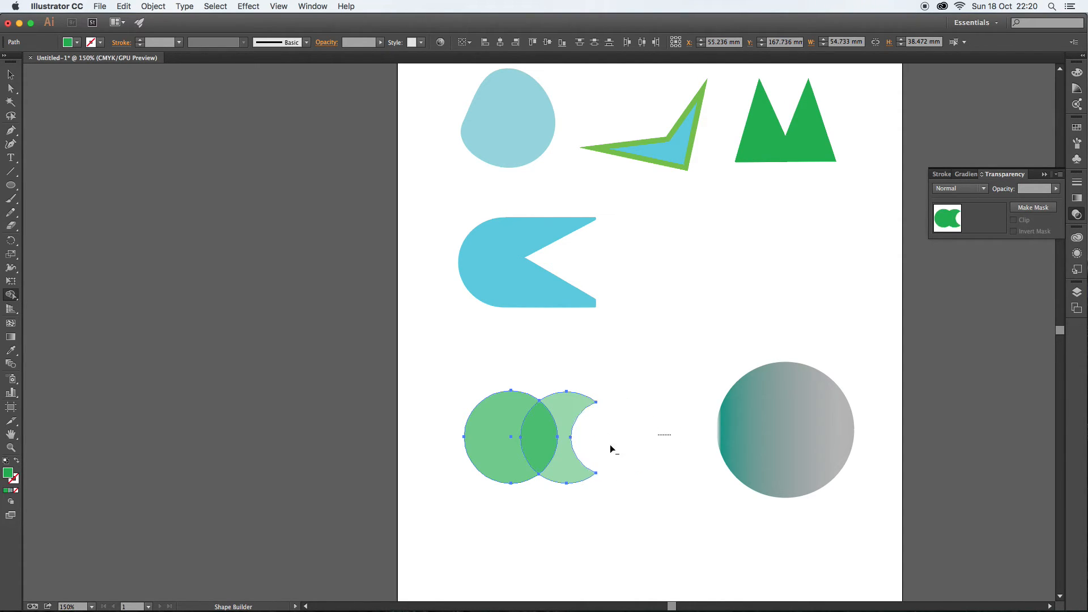
drag(434, 430, 539, 446)
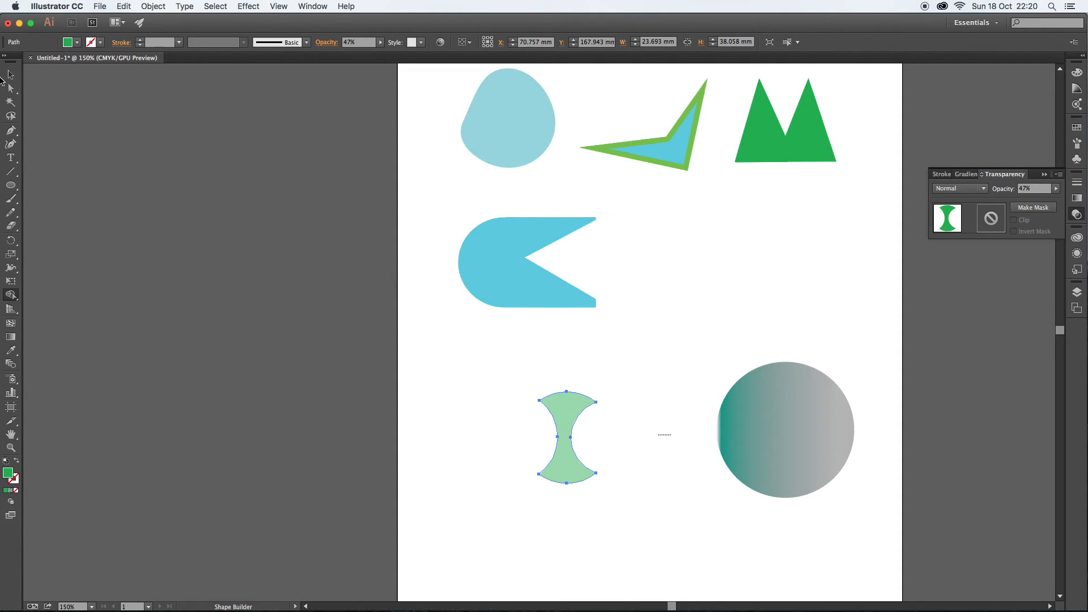
click(11, 75)
click(663, 329)
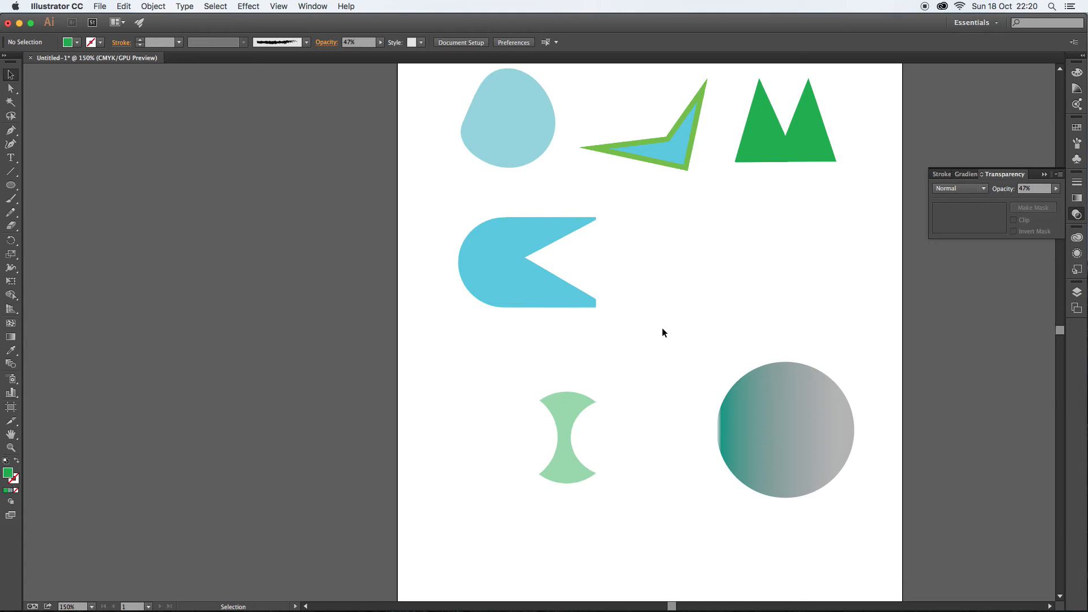
- Select the gradient-filled circle and switch the Color panel to RGB mode
click(773, 410)
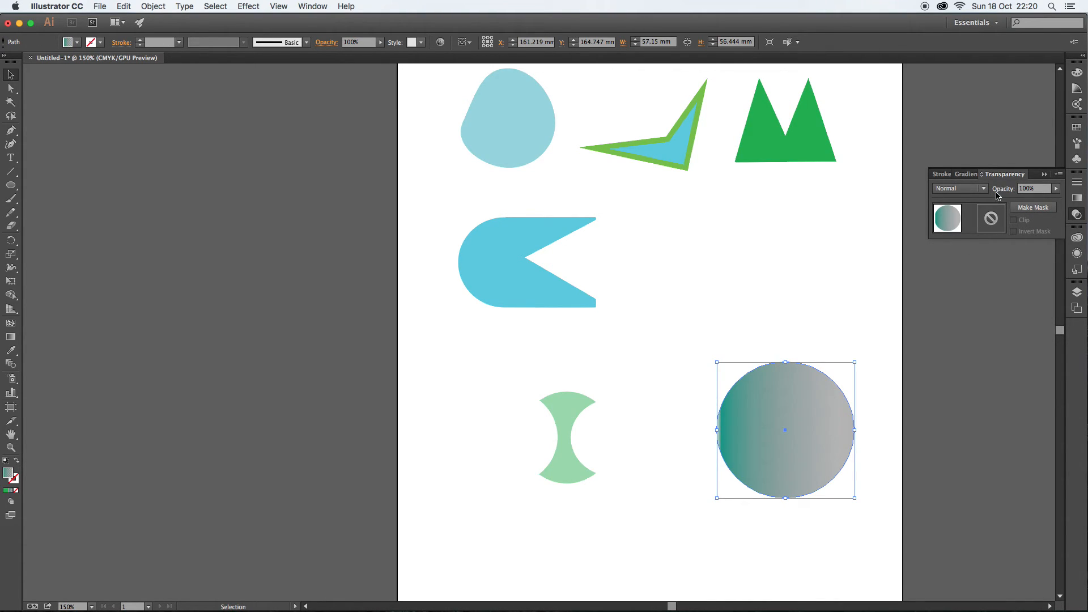
click(1081, 200)
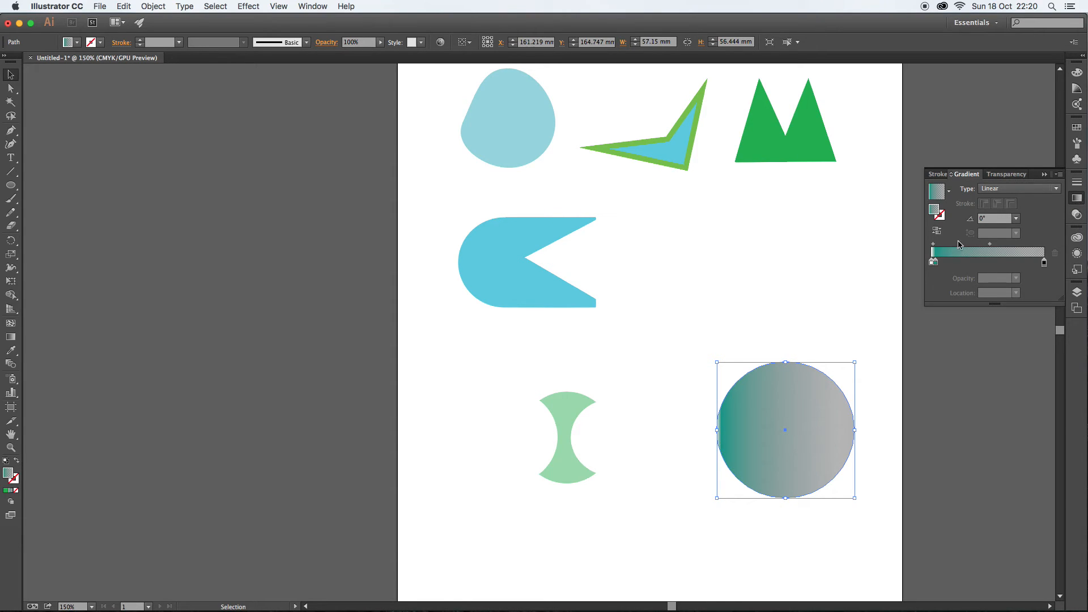
click(1077, 73)
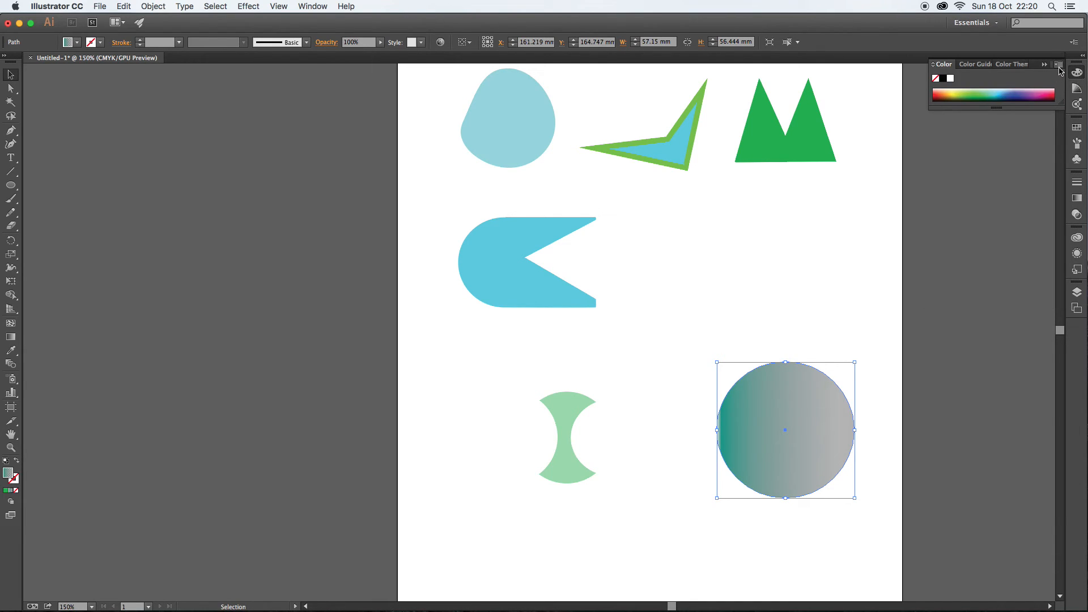
click(1060, 64)
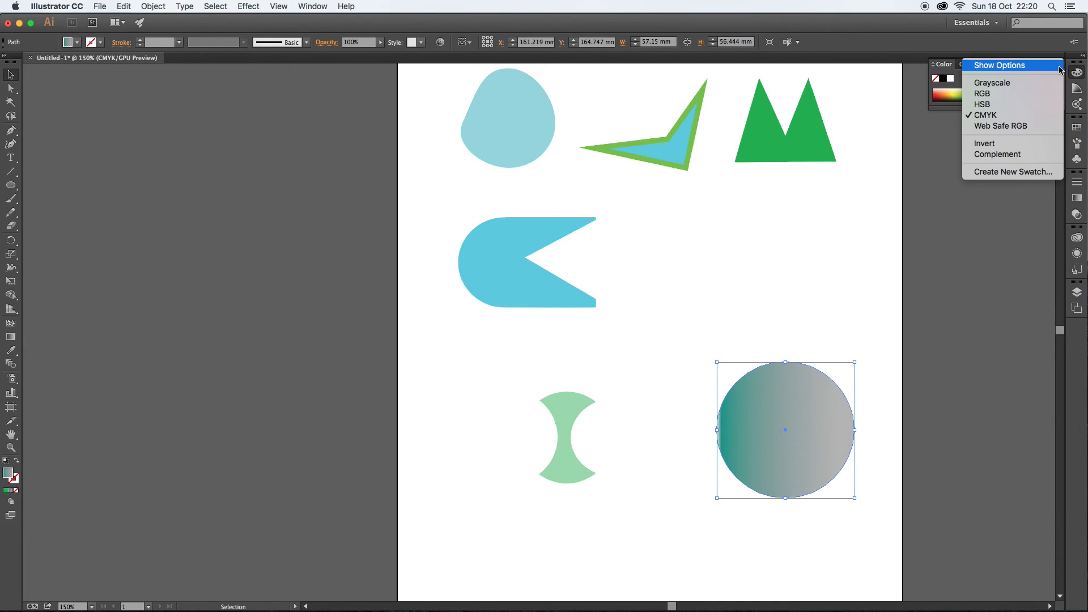
click(1017, 97)
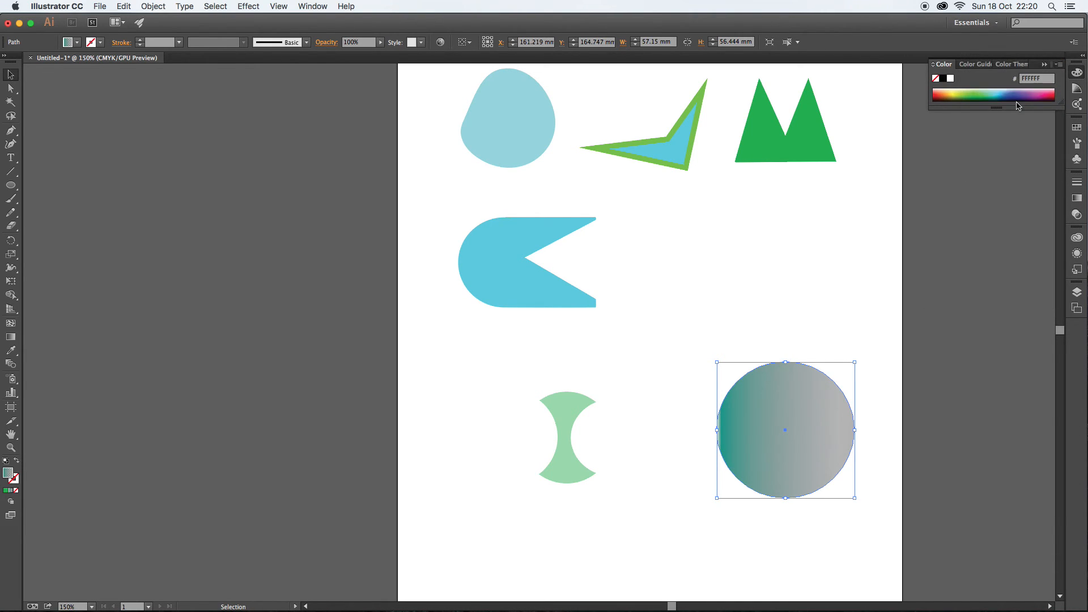
- Set the gradient's right stop colour to pink ED2377 in RGB and move the circle upward
click(1077, 198)
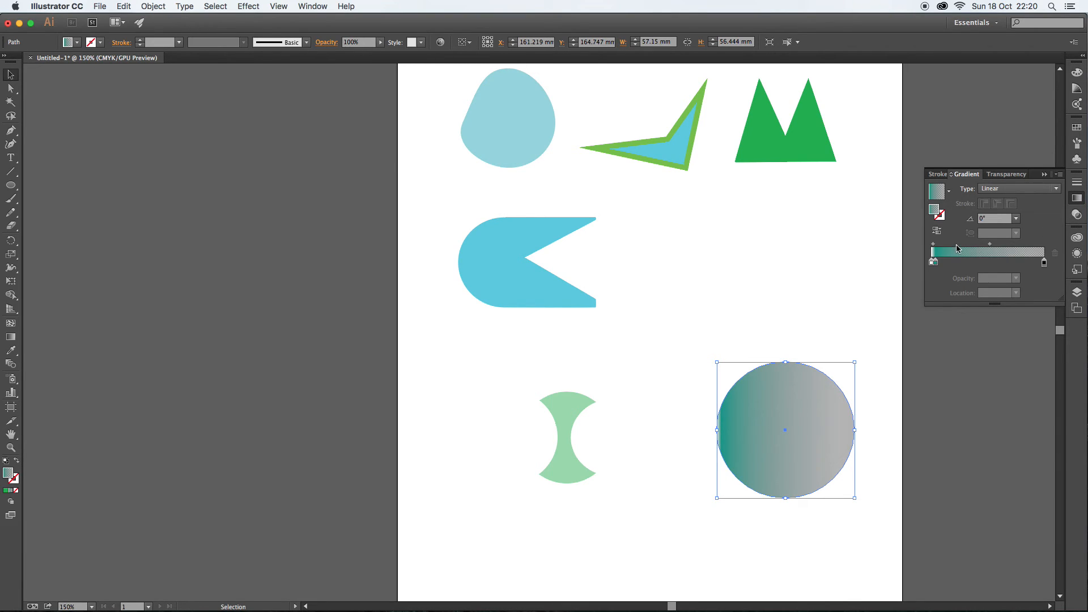
double_click(1044, 263)
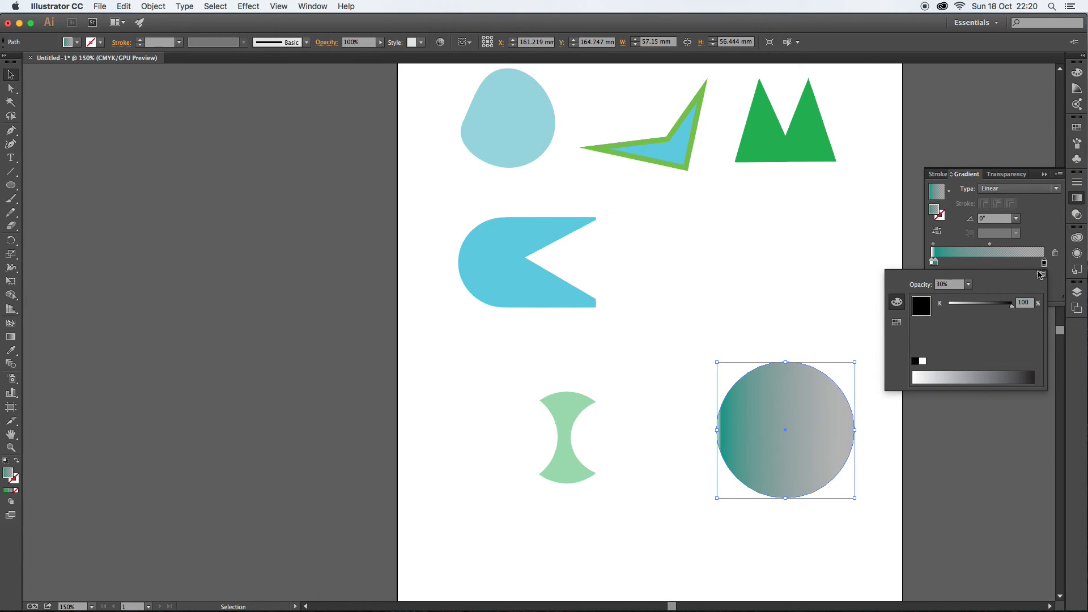
click(1041, 274)
click(1028, 293)
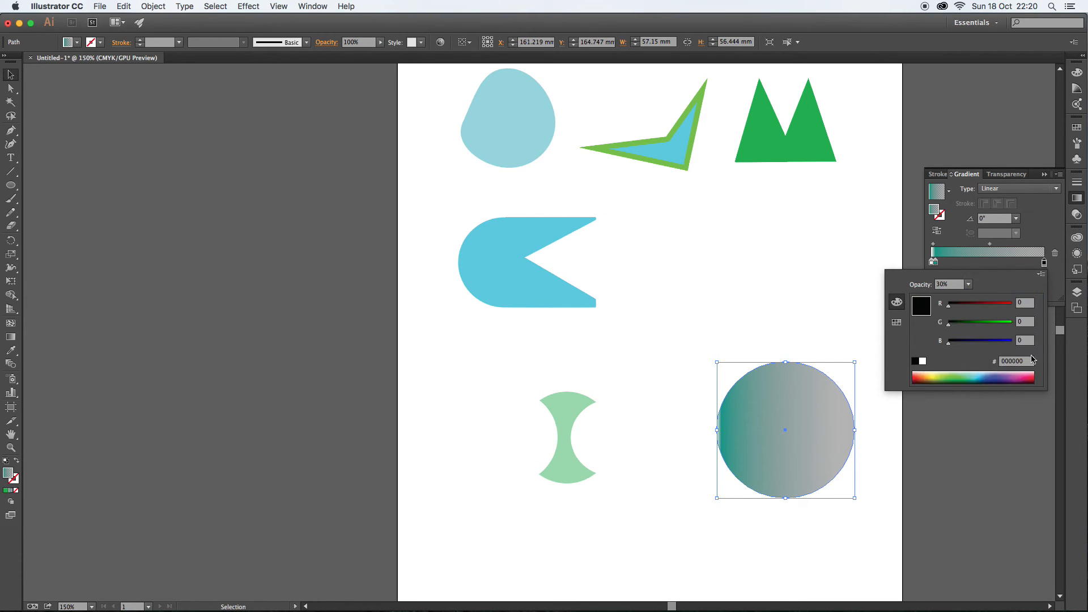
click(1029, 377)
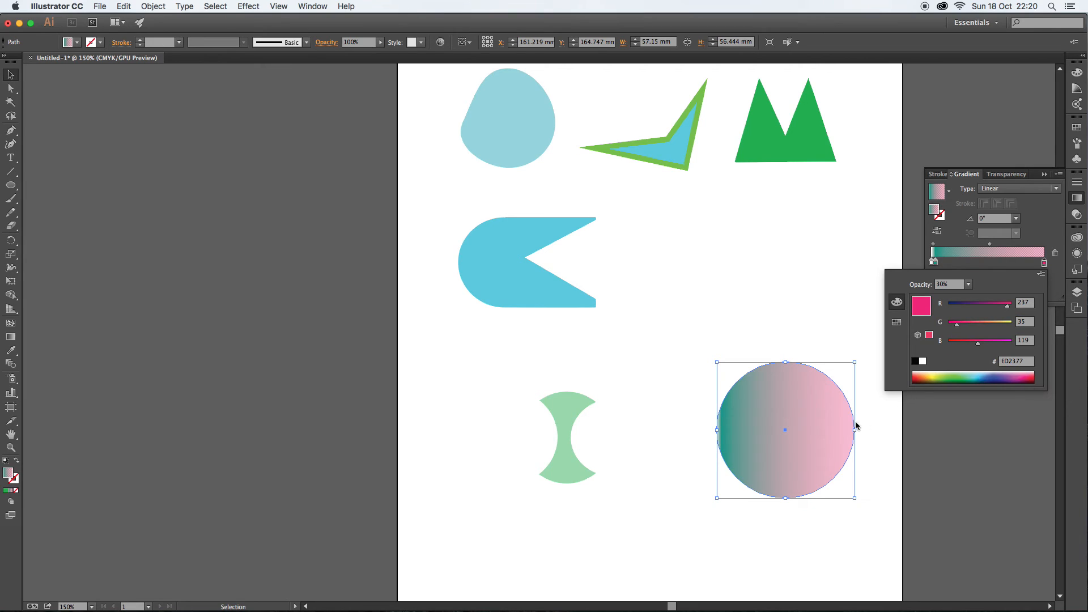
click(729, 309)
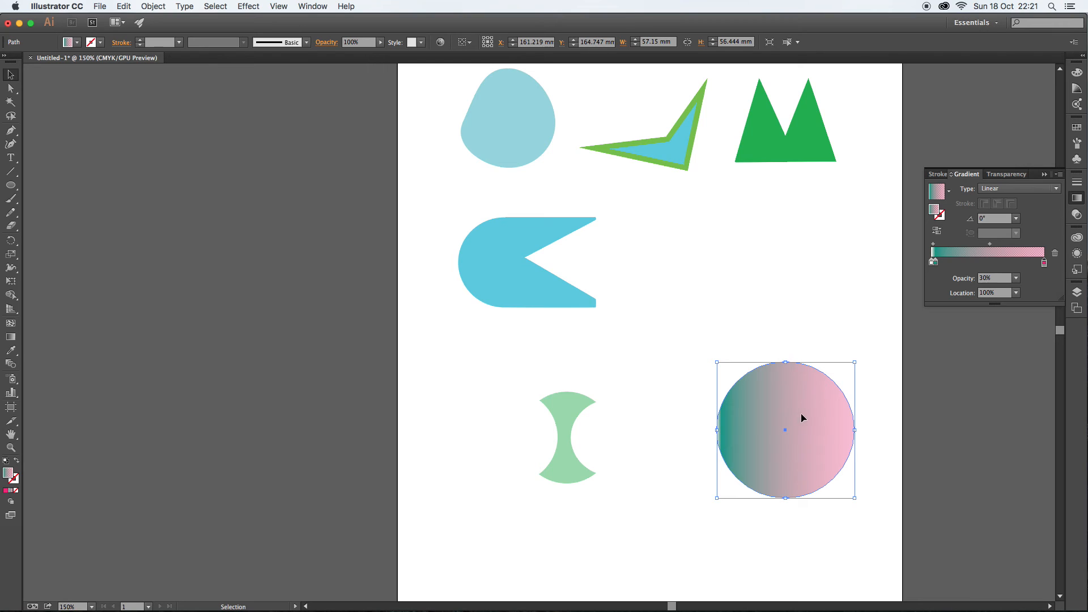
drag(805, 417, 791, 312)
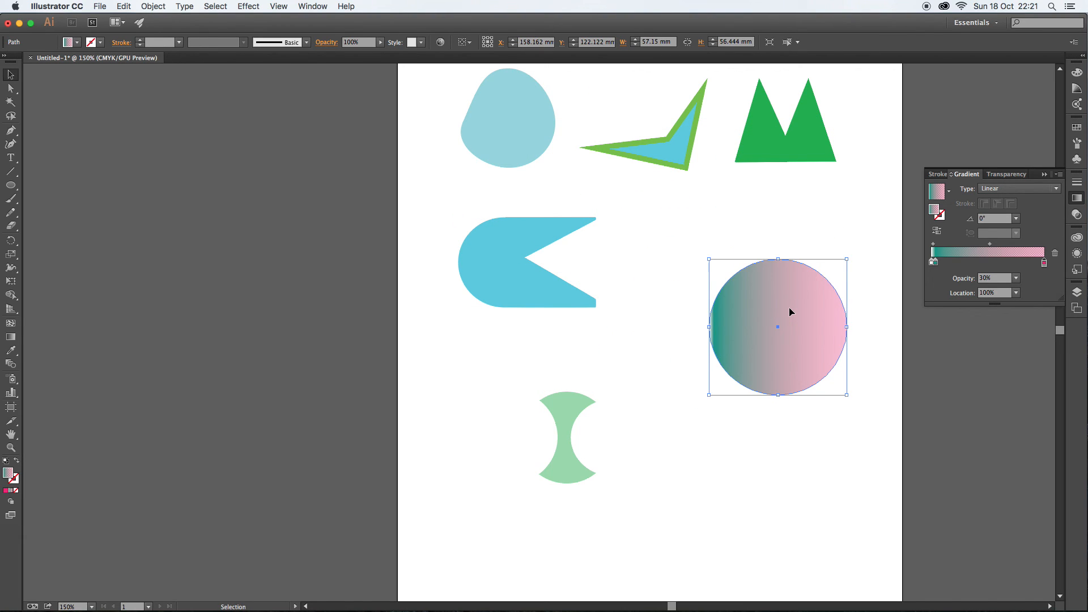